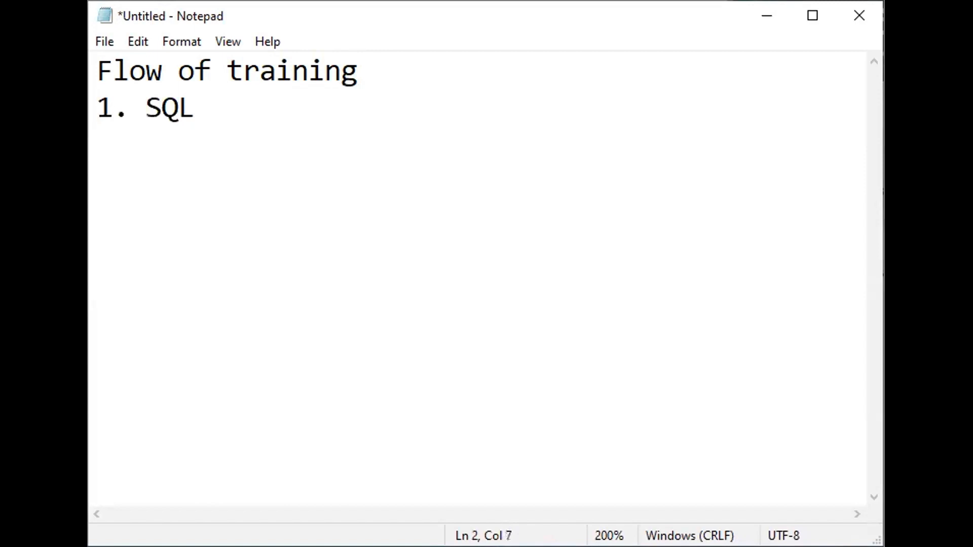
- Add a second list item reading "2. Power BI" below the SQL line
{"action": "key", "text": "Return"}
{"action": "type", "text": "2. P"}
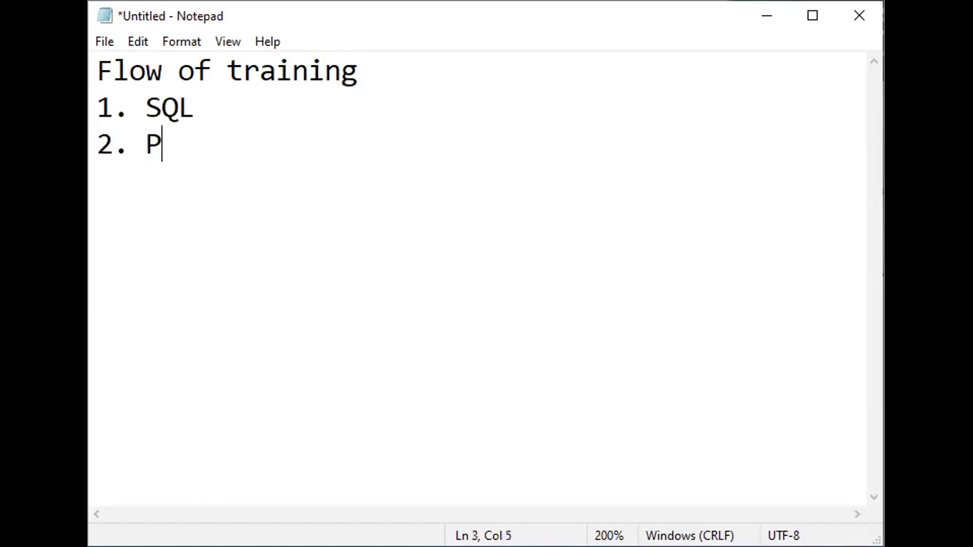
{"action": "type", "text": "ower BI"}
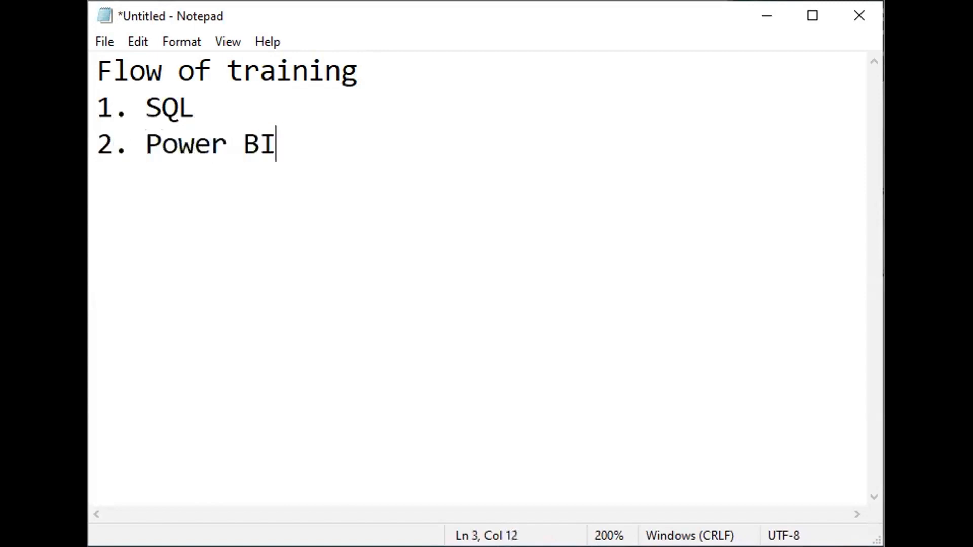
- Replace Power BI with Excel in the second list item
{"action": "key", "text": "BackSpace"}
{"action": "key", "text": "BackSpace"}
{"action": "key", "text": "BackSpace"}
{"action": "key", "text": "BackSpace"}
{"action": "key", "text": "BackSpace"}
{"action": "key", "text": "BackSpace"}
{"action": "key", "text": "BackSpace"}
{"action": "key", "text": "BackSpace"}
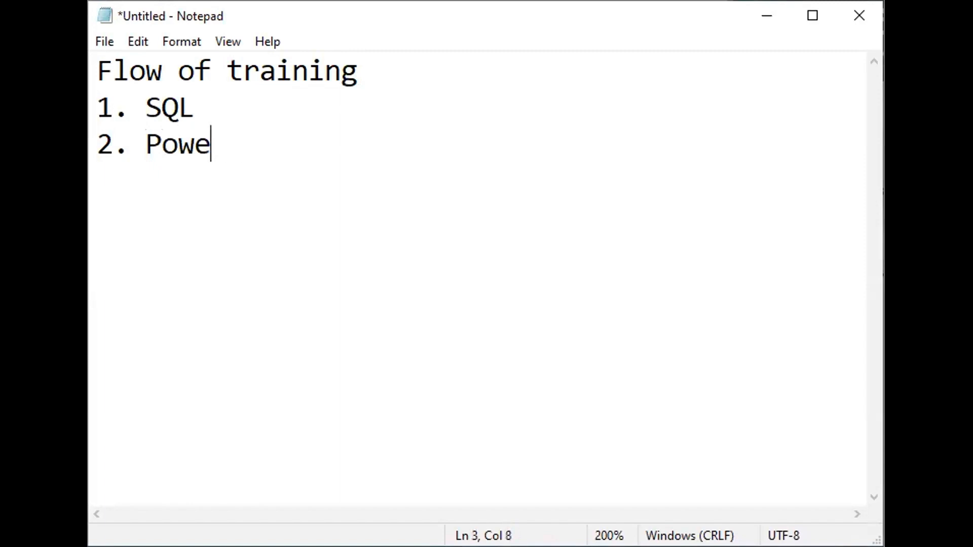
{"action": "type", "text": "Excel"}
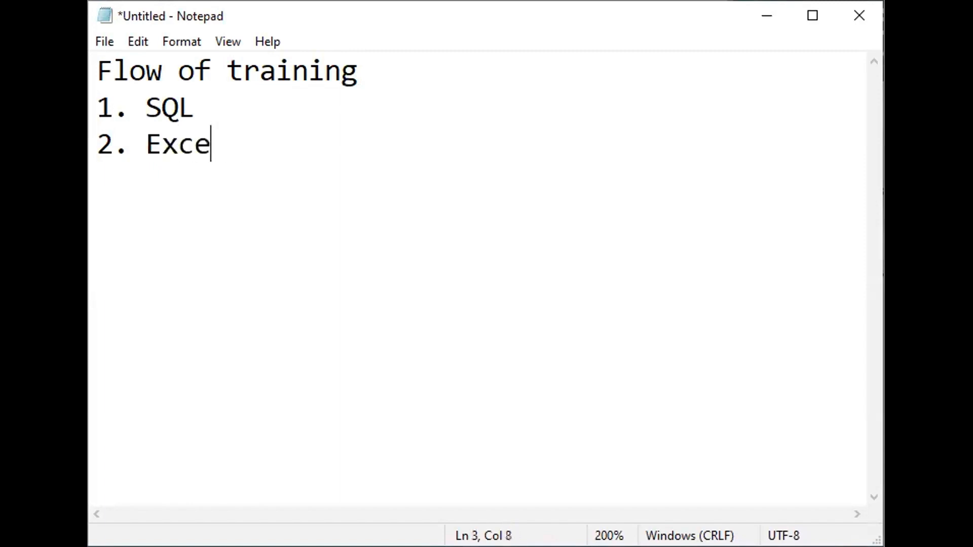
- Add the list items "3. Power BI" and "4. Python" below the Excel line
{"action": "key", "text": "Return"}
{"action": "type", "text": "3. P"}
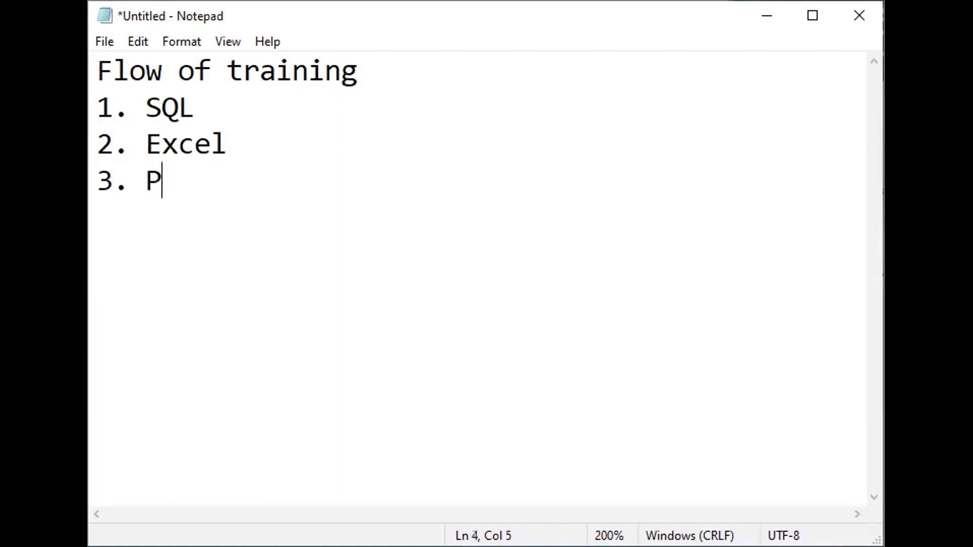
{"action": "type", "text": "ower BI"}
{"action": "key", "text": "Return"}
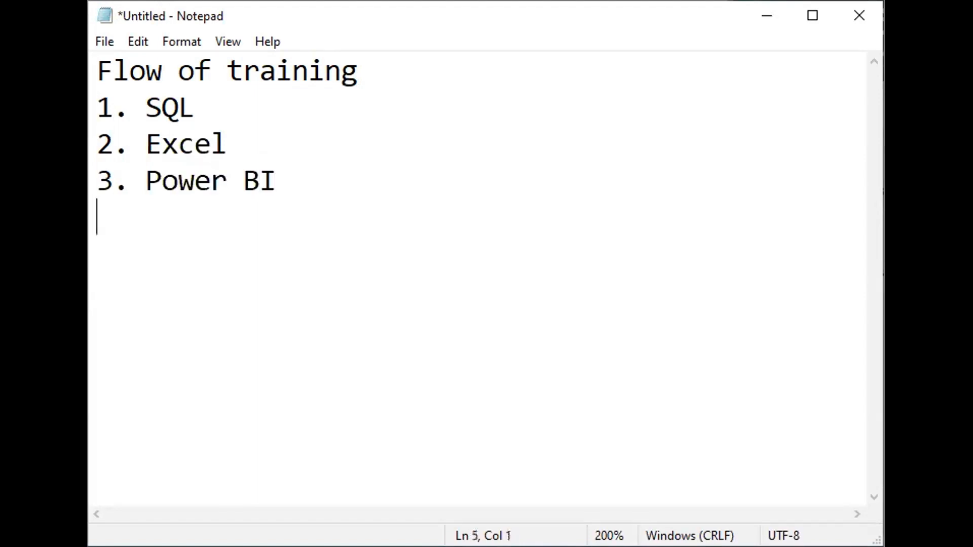
{"action": "type", "text": "4. Python"}
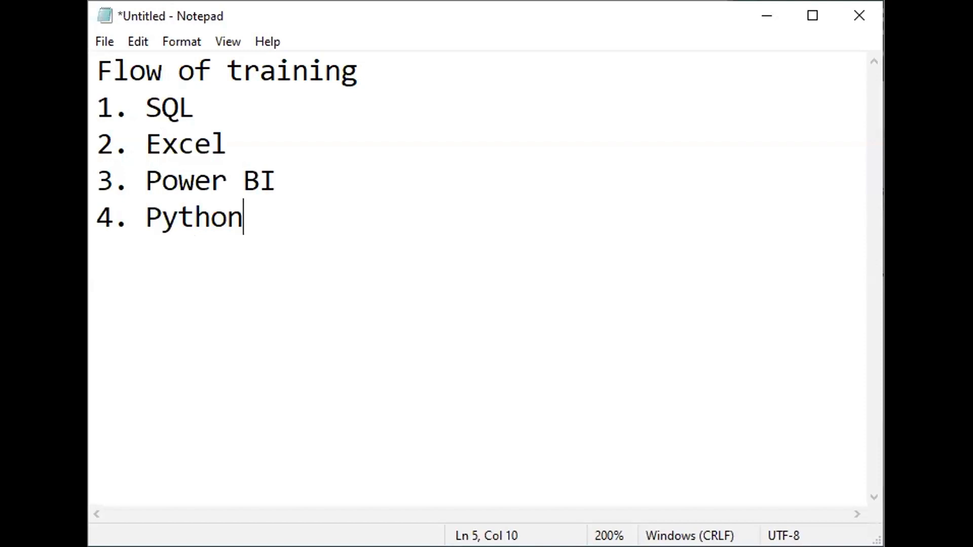
- Add the line "AI tools(CHatGPT)" below the numbered list, separated from it by a blank line
{"action": "key", "text": "Return"}
{"action": "key", "text": "Return"}
{"action": "type", "text": "A"}
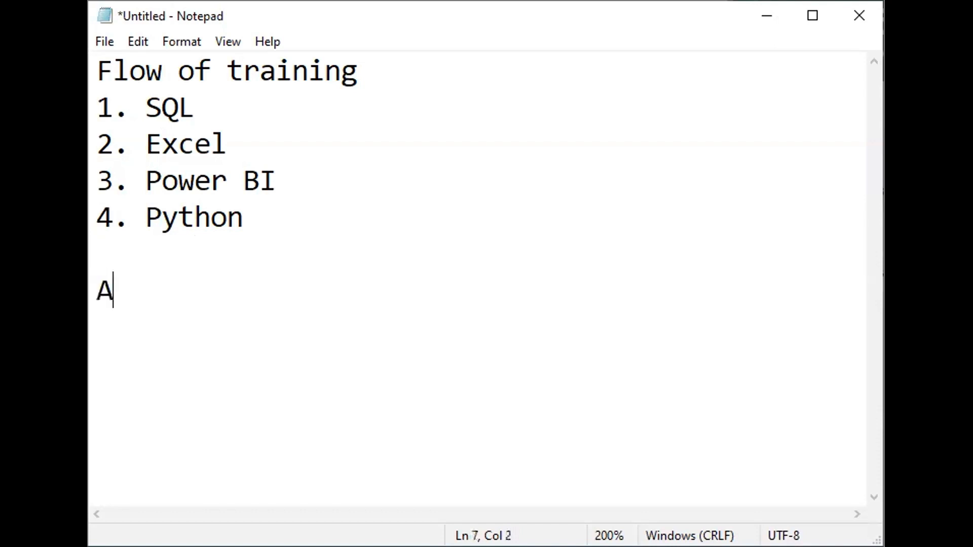
{"action": "type", "text": "I tools"}
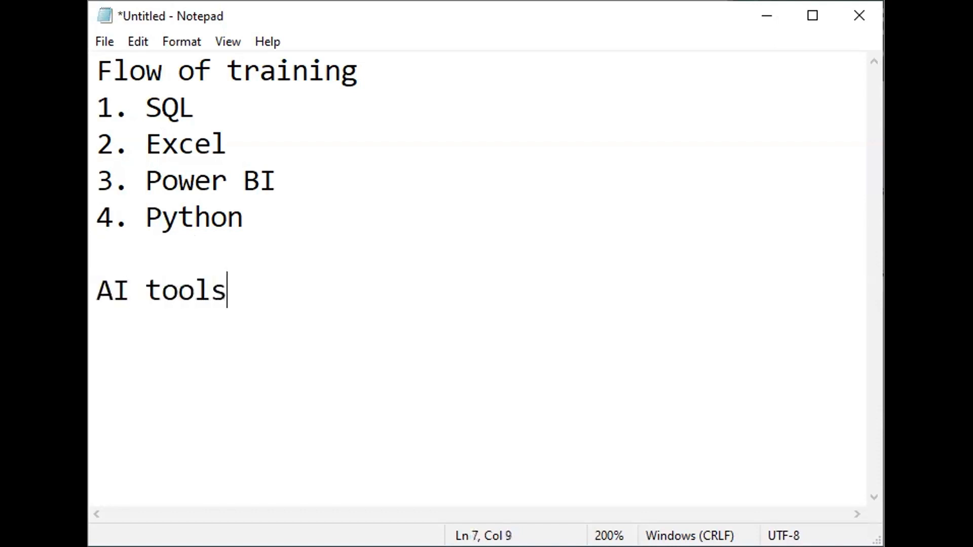
{"action": "type", "text": "(CHa"}
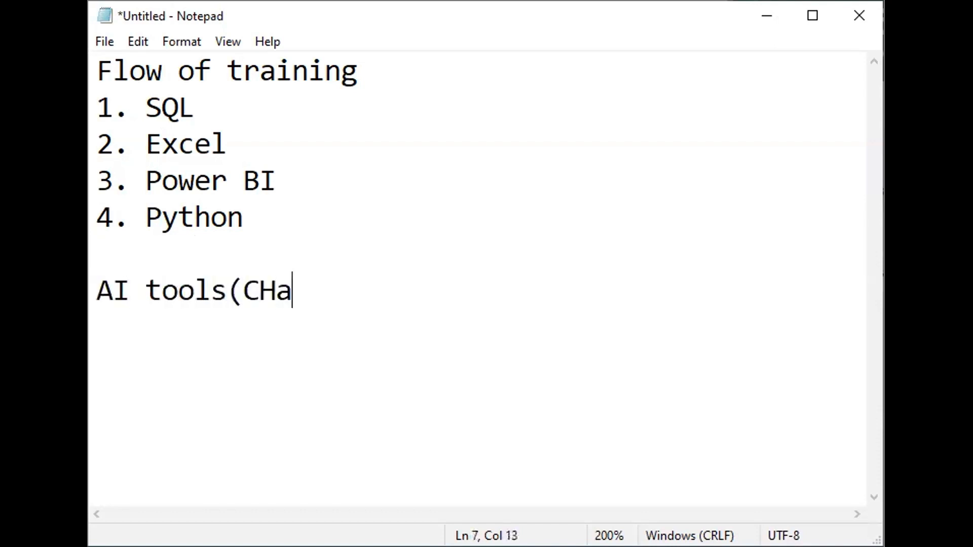
{"action": "type", "text": "tGPT)"}
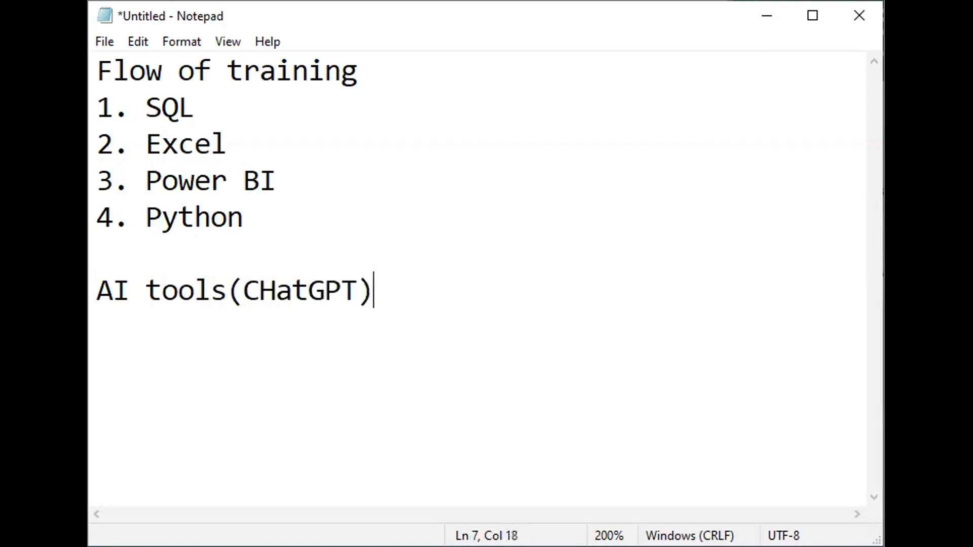
- Correct the spelling of "CHatGPT" to "ChatGPT" in the AI tools line
{"action": "key", "text": "Left"}
{"action": "key", "text": "Left"}
{"action": "key", "text": "Left"}
{"action": "key", "text": "Left"}
{"action": "key", "text": "Left"}
{"action": "key", "text": "Left"}
{"action": "key", "text": "BackSpace"}
{"action": "type", "text": "h"}
- Append "(Prompt Engineering)" to the end of the AI tools line
{"action": "left_click", "coordinate": [385, 281]}
{"action": "type", "text": "(Prom"}
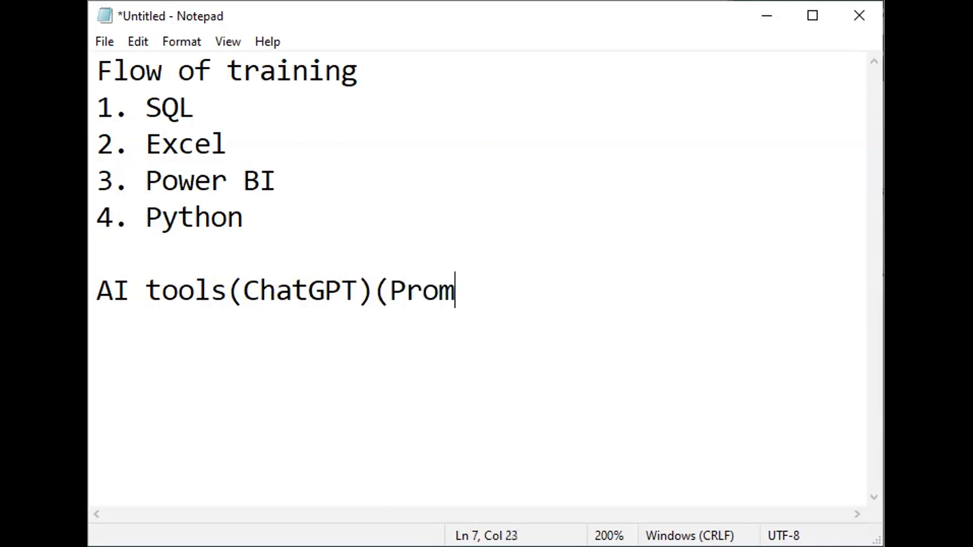
{"action": "type", "text": "pt E"}
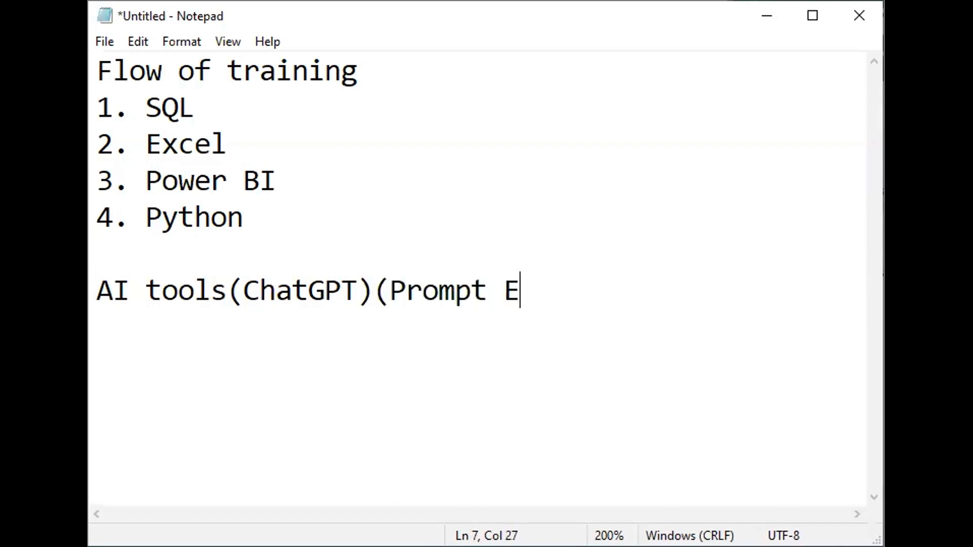
{"action": "type", "text": "ngineering)"}
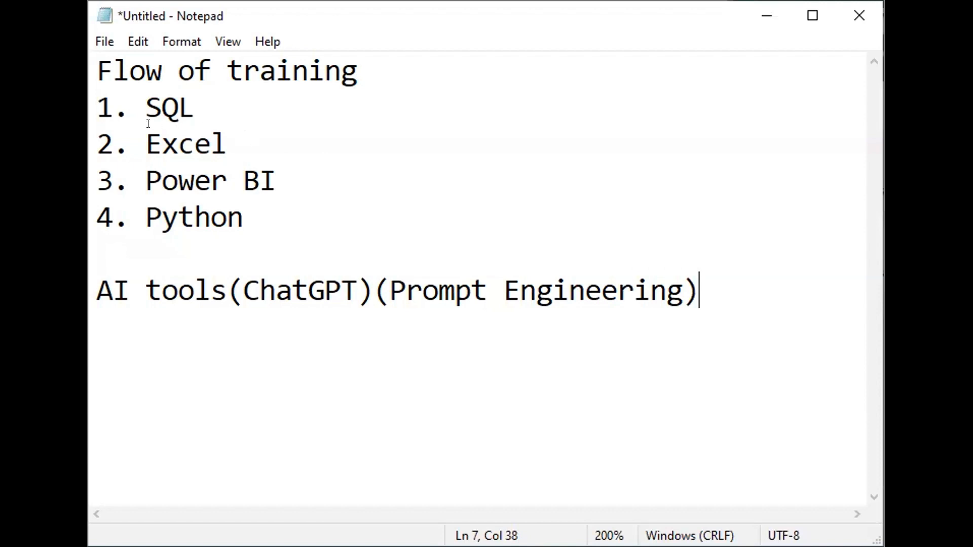
- Extend the first list item to read "1. SQL- MySQL,Microsoft SQL server"
{"action": "left_click", "coordinate": [530, 104]}
{"action": "type", "text": "- MySQL"}
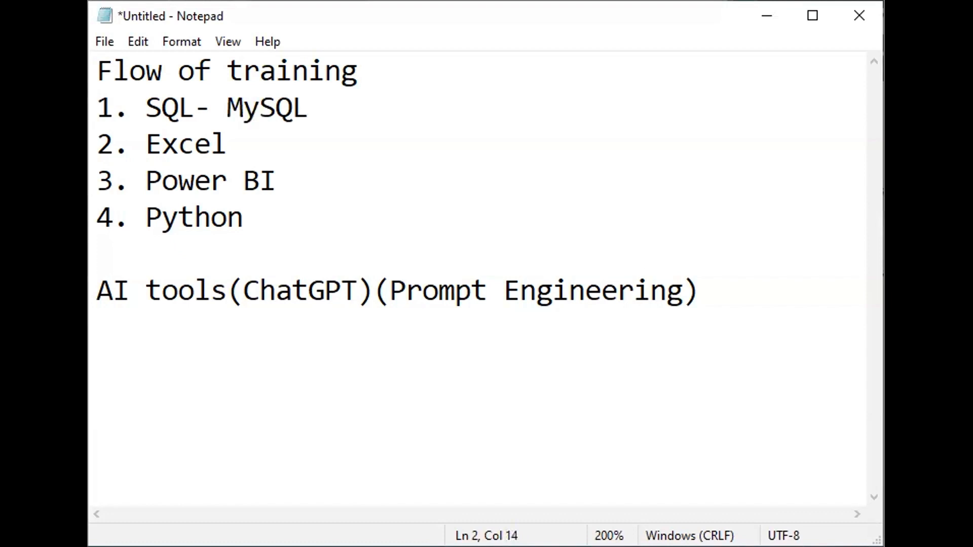
{"action": "type", "text": ",Microsoft "}
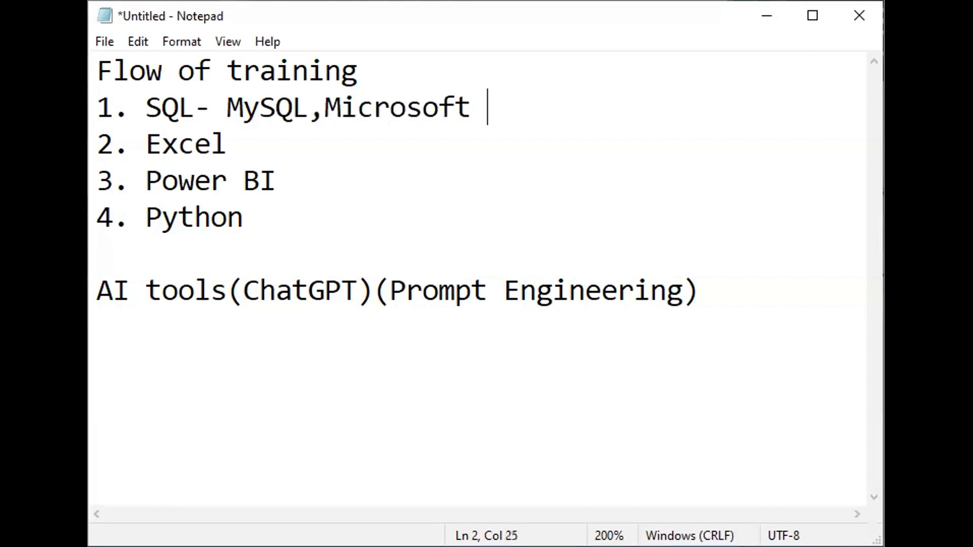
{"action": "type", "text": "SQL server"}
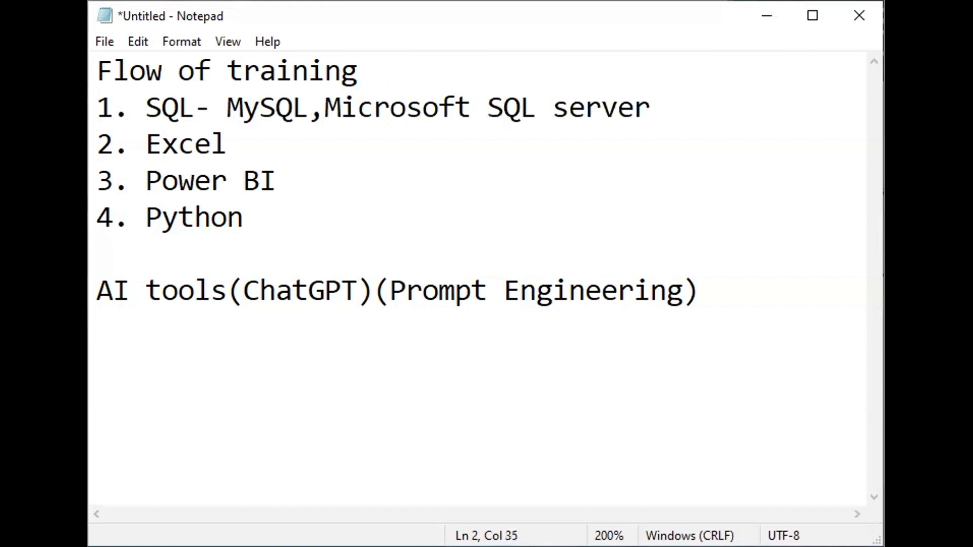
{"action": "left_click_drag", "start_coordinate": [651, 106], "coordinate": [318, 119]}
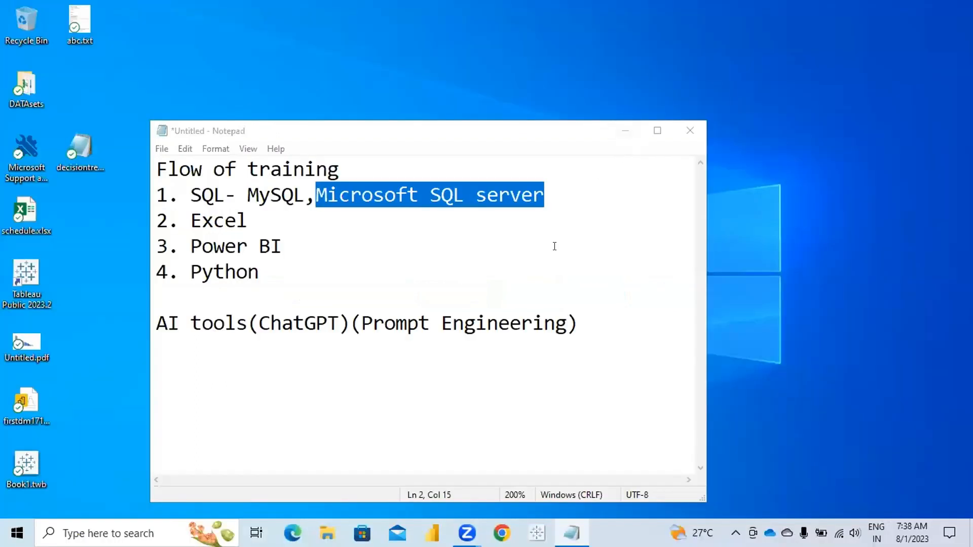
{"action": "left_click", "coordinate": [686, 182]}
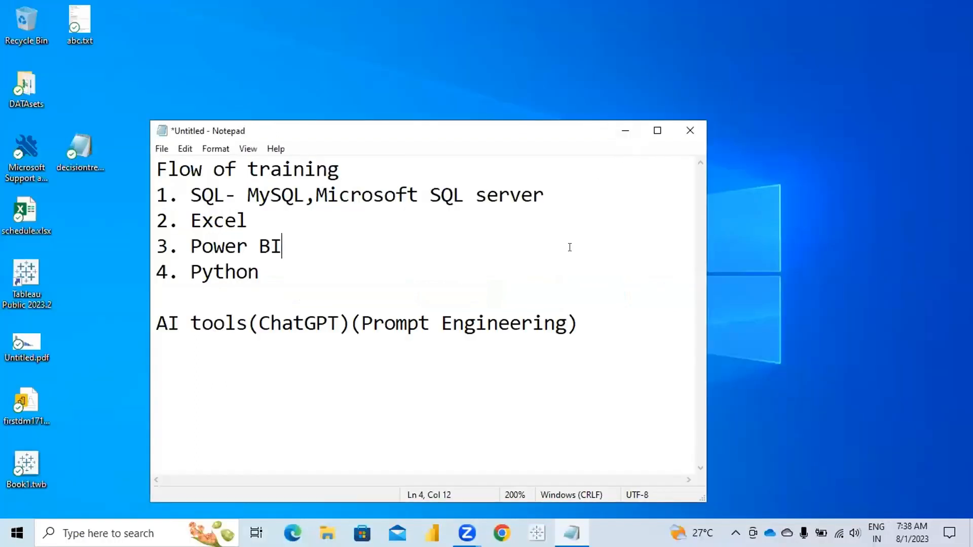
- Switch to Google Chrome, maximize it with the Person 1 profile, and search for "mysql" to reach the mysql.com site
{"action": "left_click", "coordinate": [746, 4]}
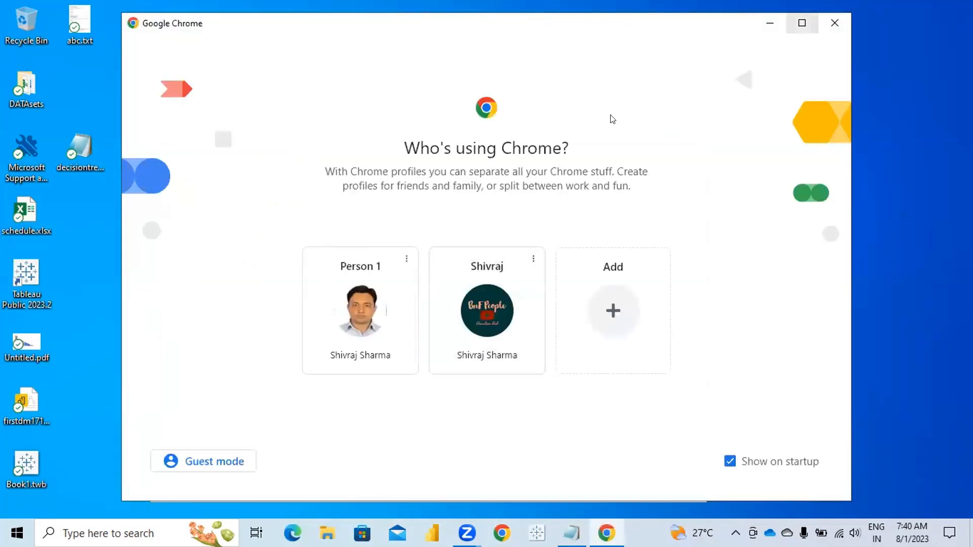
{"action": "left_click", "coordinate": [802, 23]}
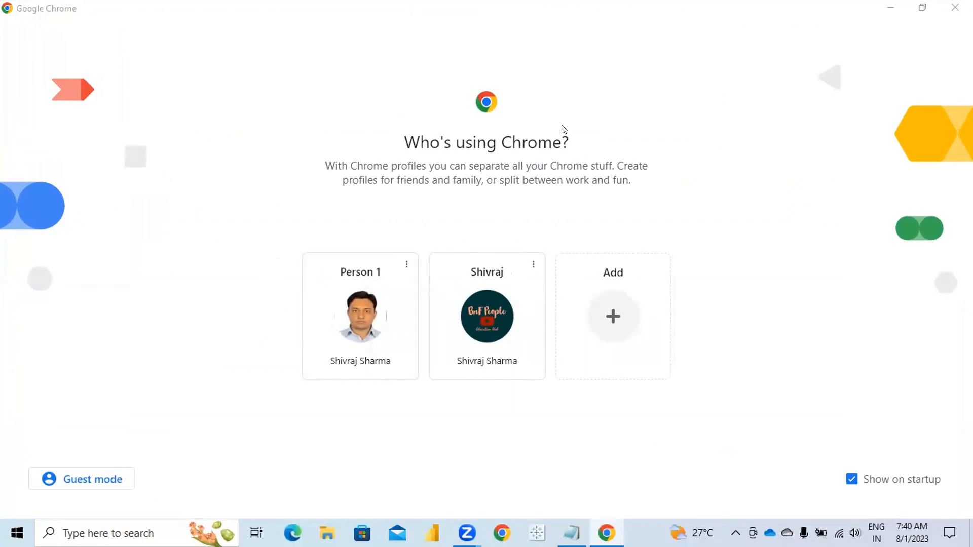
{"action": "left_click", "coordinate": [360, 325]}
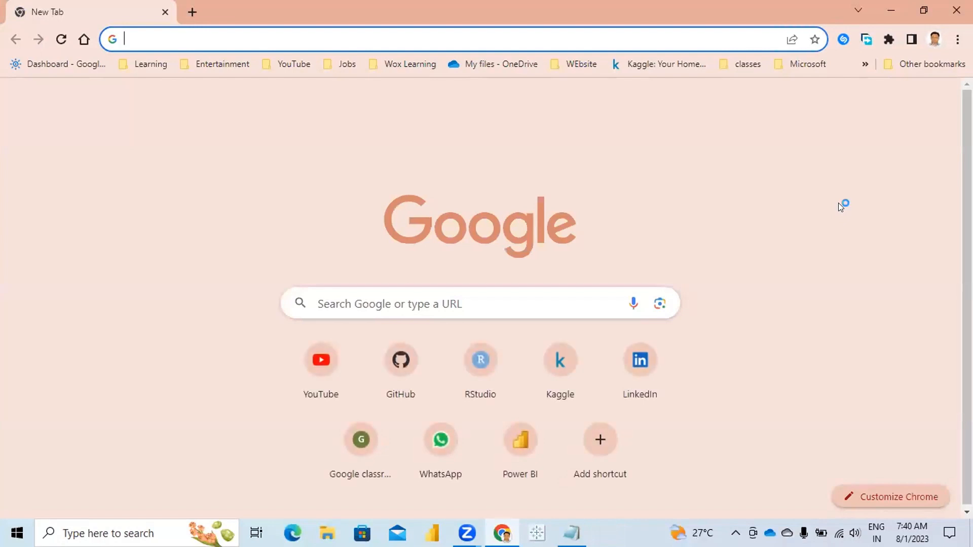
{"action": "type", "text": "mysql"}
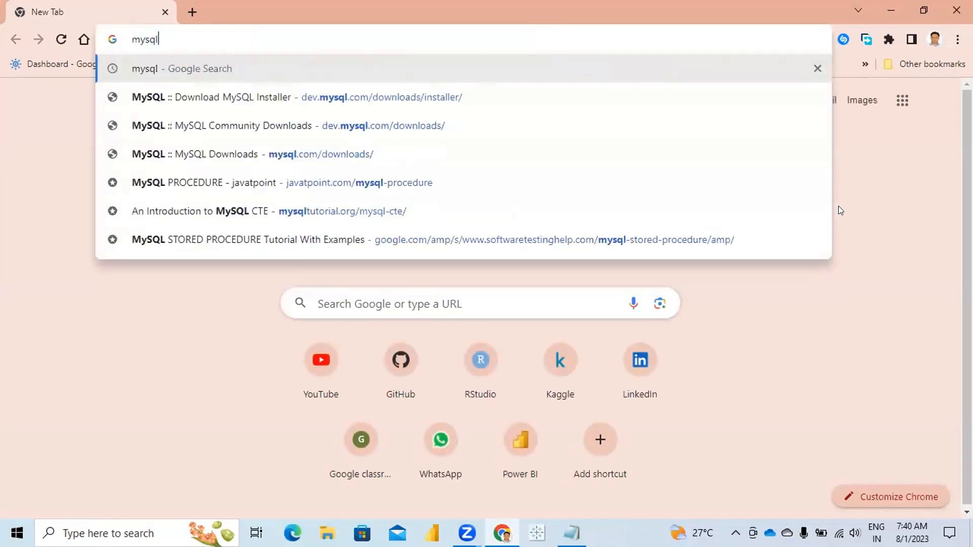
{"action": "key", "text": "Return"}
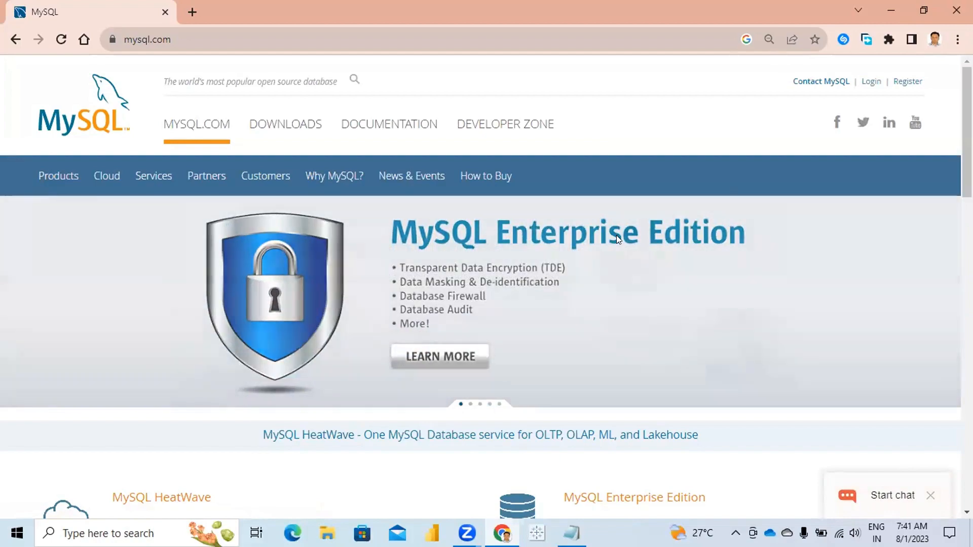
- Look over the MySQL homepage down to its customer list and open the site's Downloads page
{"action": "scroll", "coordinate": [617, 235], "scroll_direction": "down", "scroll_amount": 10}
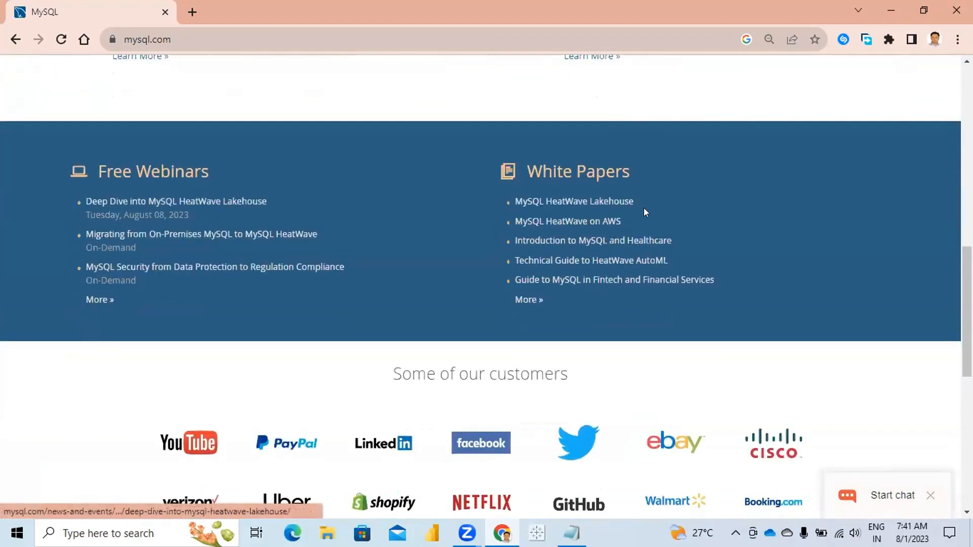
{"action": "scroll", "coordinate": [380, 283], "scroll_direction": "down", "scroll_amount": 5}
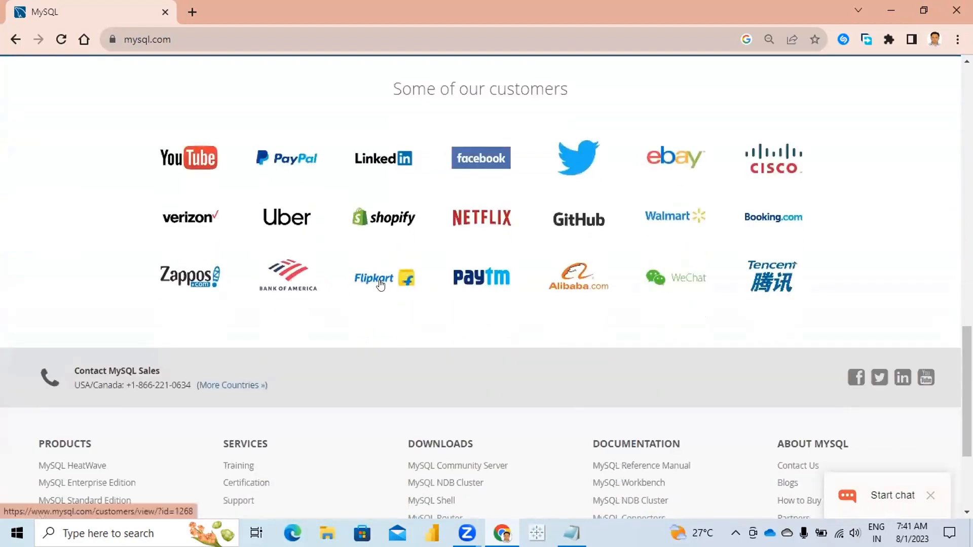
{"action": "scroll", "coordinate": [381, 285], "scroll_direction": "down", "scroll_amount": 3}
{"action": "scroll", "coordinate": [380, 285], "scroll_direction": "up", "scroll_amount": 15}
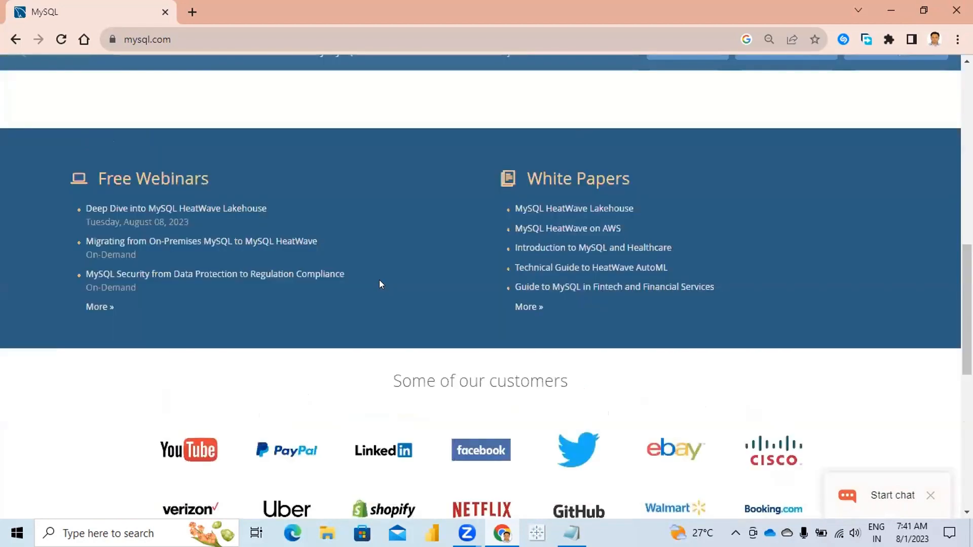
{"action": "scroll", "coordinate": [381, 284], "scroll_direction": "up", "scroll_amount": 6}
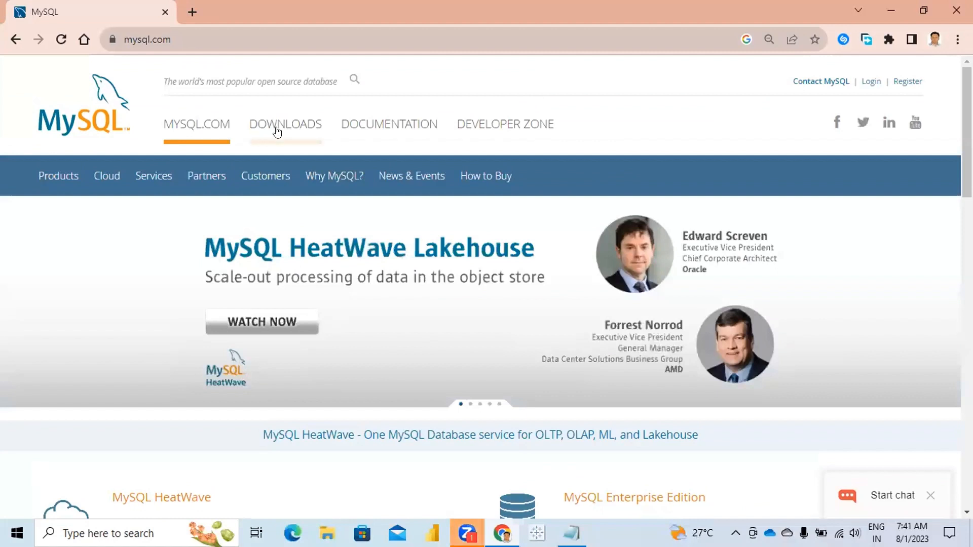
{"action": "left_click", "coordinate": [277, 132]}
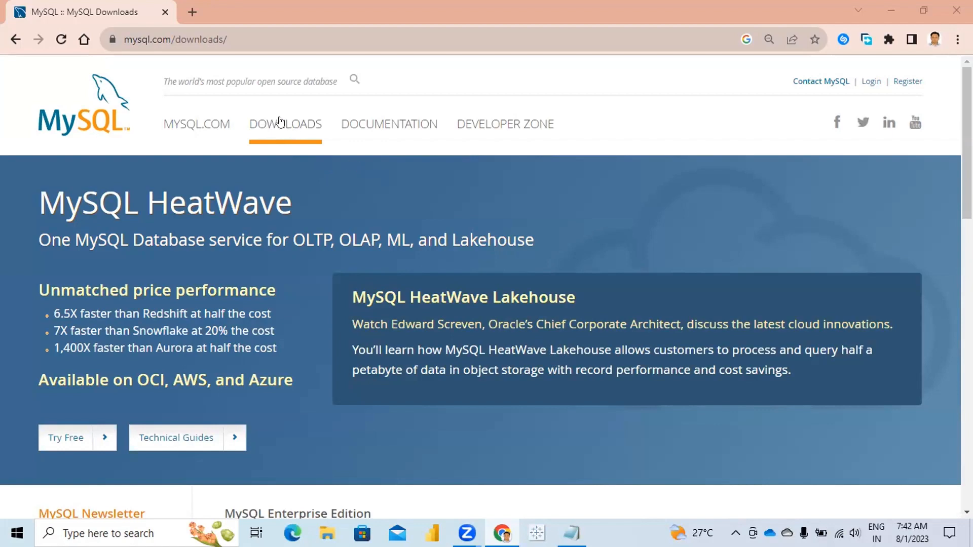
- Find the MySQL Community (GPL) Downloads link on the Downloads page, mark it, and open it
{"action": "scroll", "coordinate": [336, 221], "scroll_direction": "down", "scroll_amount": 5}
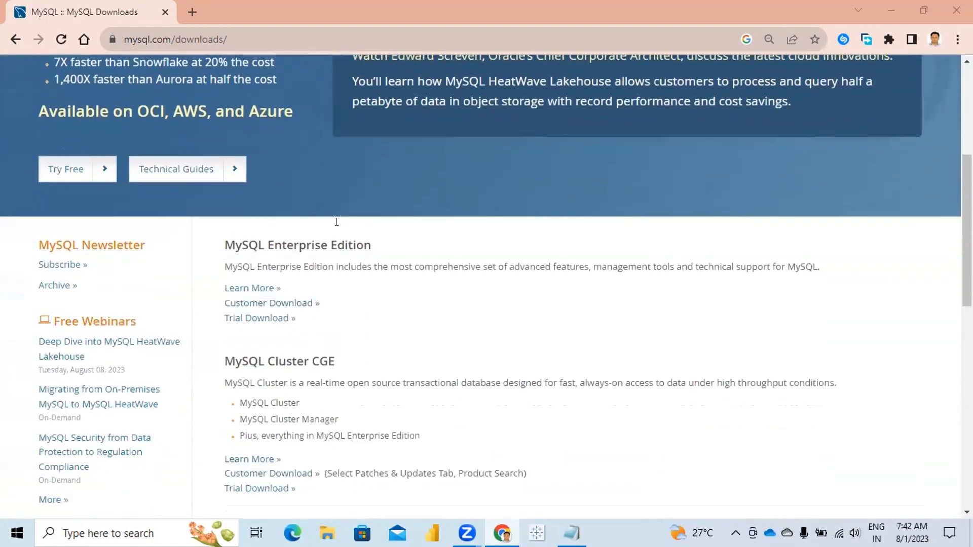
{"action": "scroll", "coordinate": [334, 224], "scroll_direction": "up", "scroll_amount": 4}
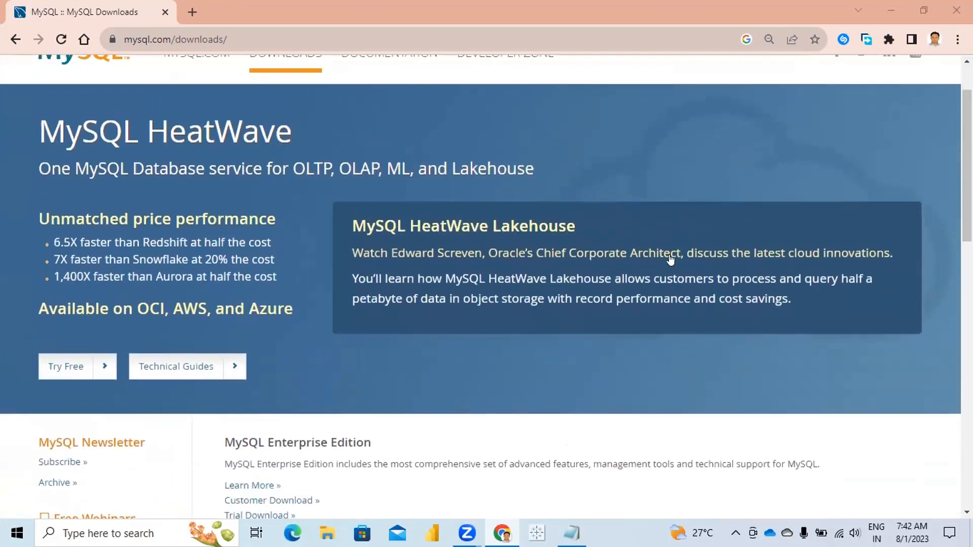
{"action": "scroll", "coordinate": [344, 271], "scroll_direction": "down", "scroll_amount": 4}
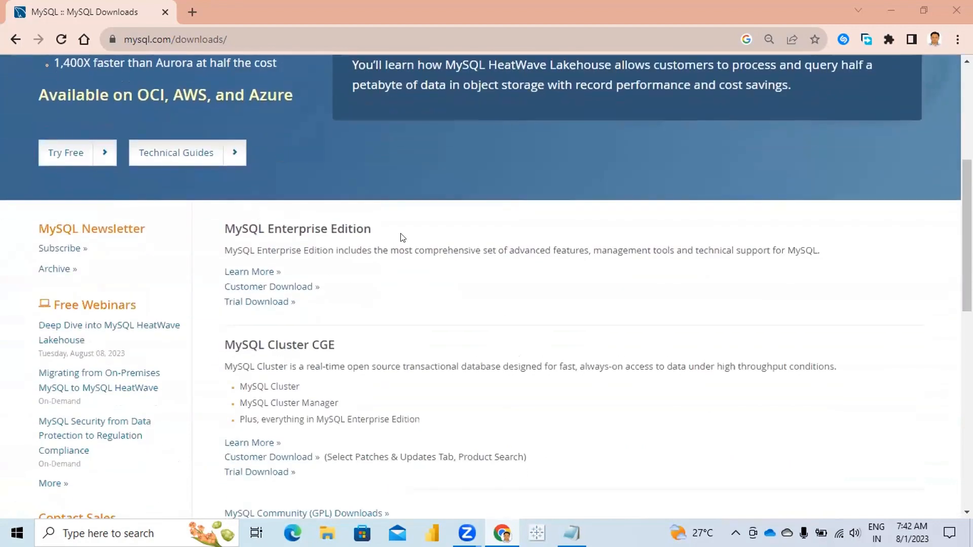
{"action": "scroll", "coordinate": [400, 239], "scroll_direction": "down", "scroll_amount": 4}
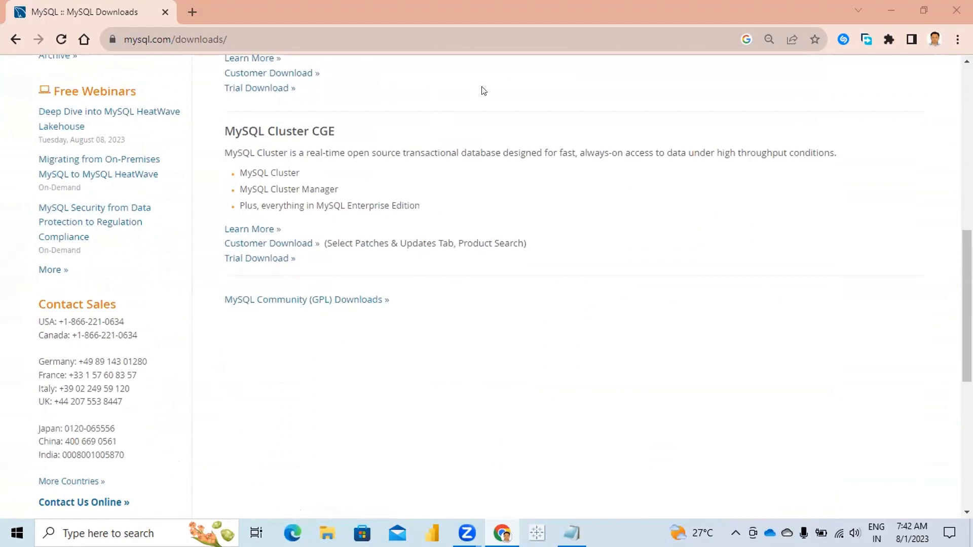
{"action": "left_click_drag", "start_coordinate": [216, 284], "coordinate": [409, 310]}
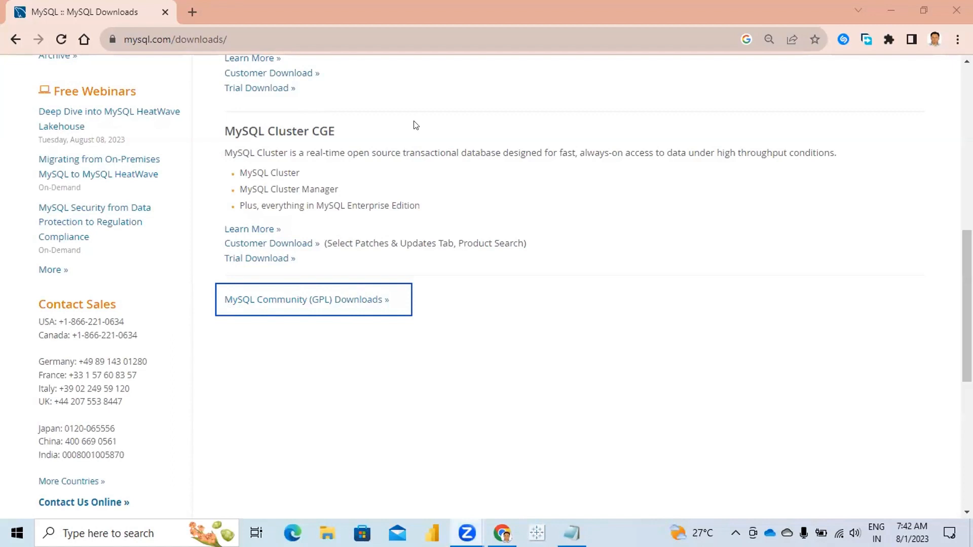
{"action": "left_click", "coordinate": [278, 301]}
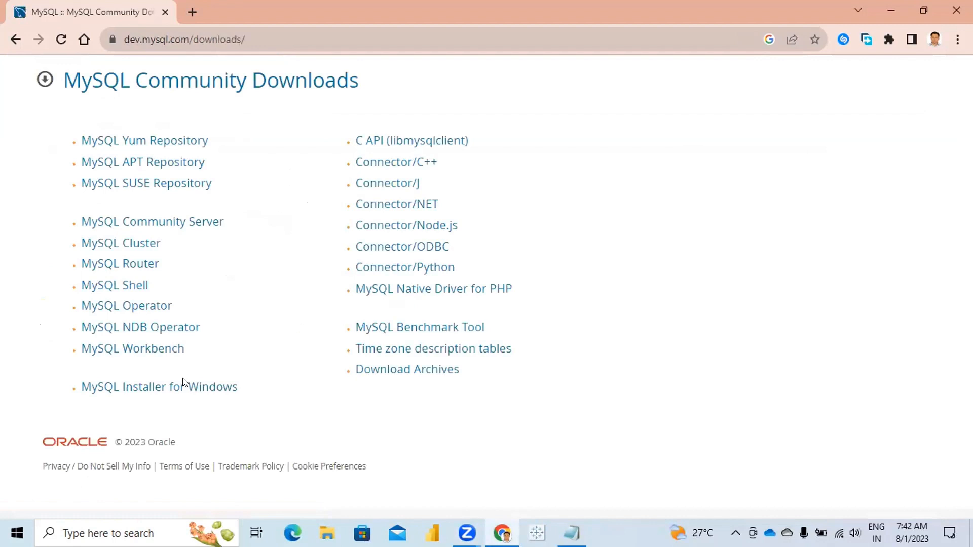
- Open the MySQL Installer for Windows download page, and launch Excel with its startup window minimized
{"action": "left_click", "coordinate": [168, 388]}
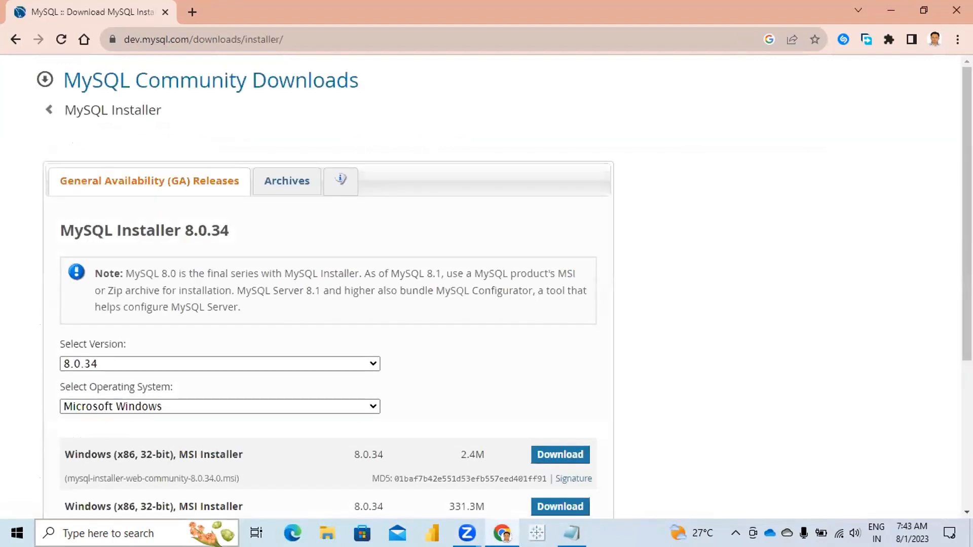
{"action": "left_click", "coordinate": [108, 534]}
{"action": "type", "text": "excel"}
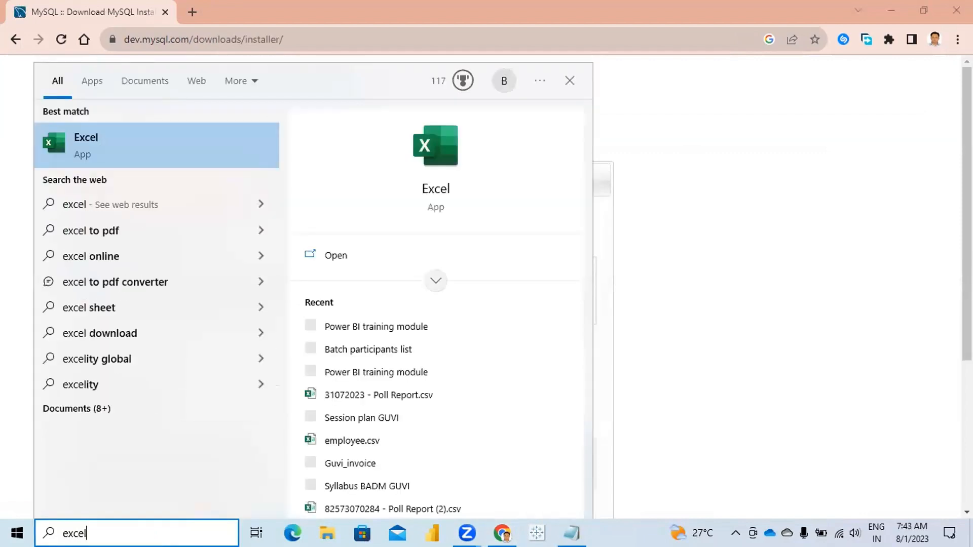
{"action": "key", "text": "Return"}
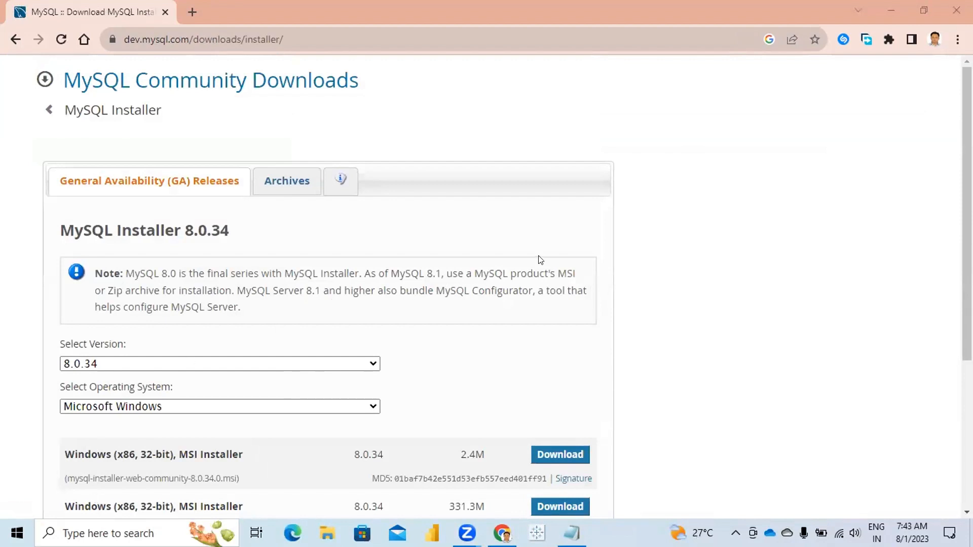
{"action": "scroll", "coordinate": [539, 259], "scroll_direction": "down", "scroll_amount": 3}
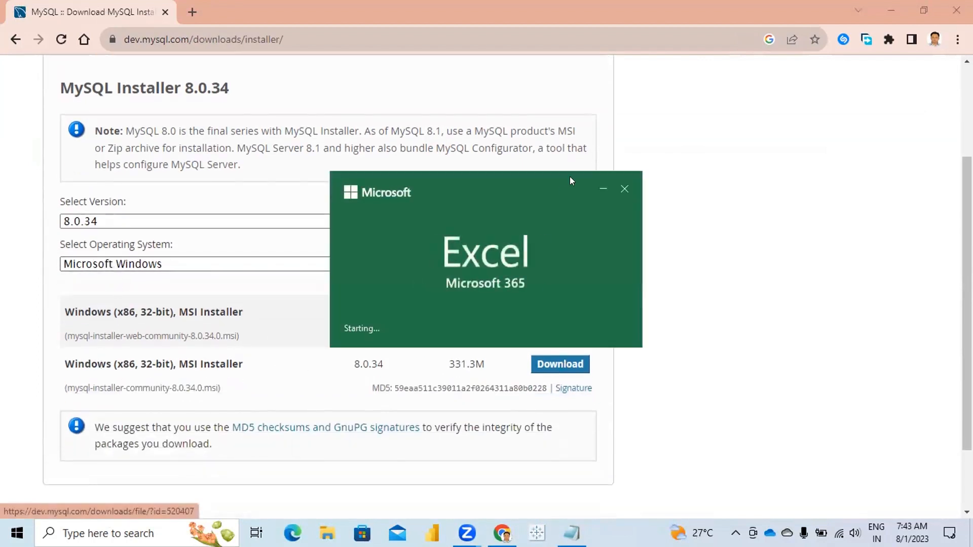
{"action": "left_click", "coordinate": [598, 187]}
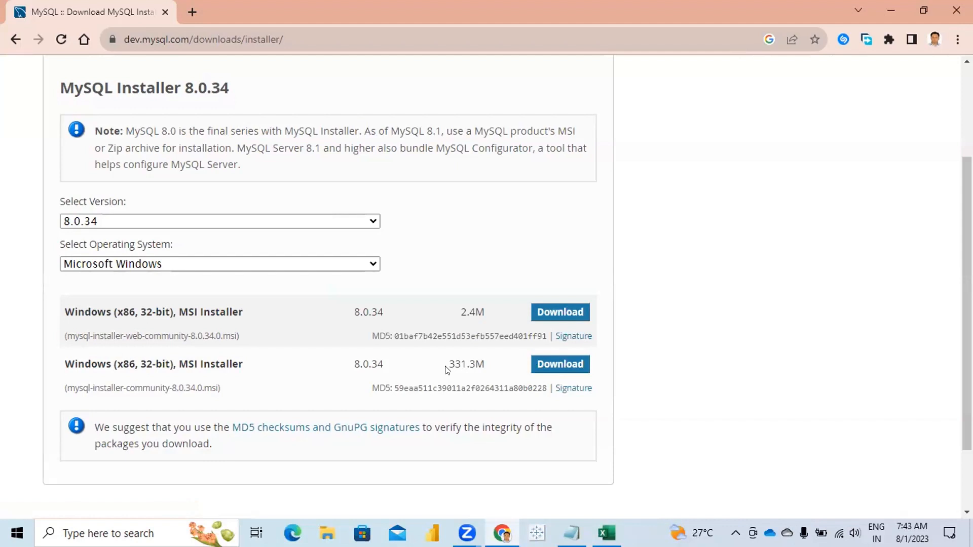
- Download the 331.3M installer mysql-installer-community-8.0.34.0.msi without logging in, saving it to D:\MOVIES with Free Download Manager
{"action": "scroll", "coordinate": [447, 370], "scroll_direction": "up", "scroll_amount": 3}
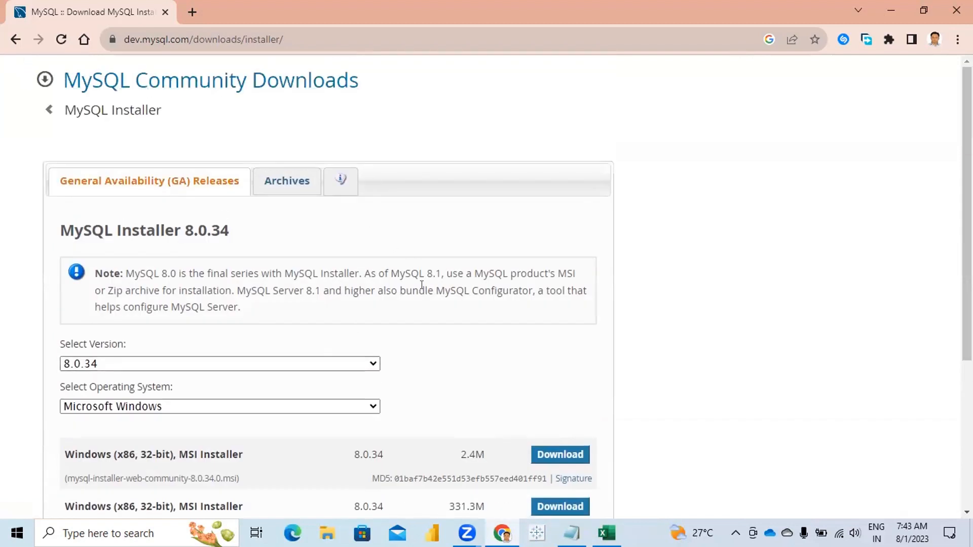
{"action": "scroll", "coordinate": [250, 282], "scroll_direction": "down", "scroll_amount": 4}
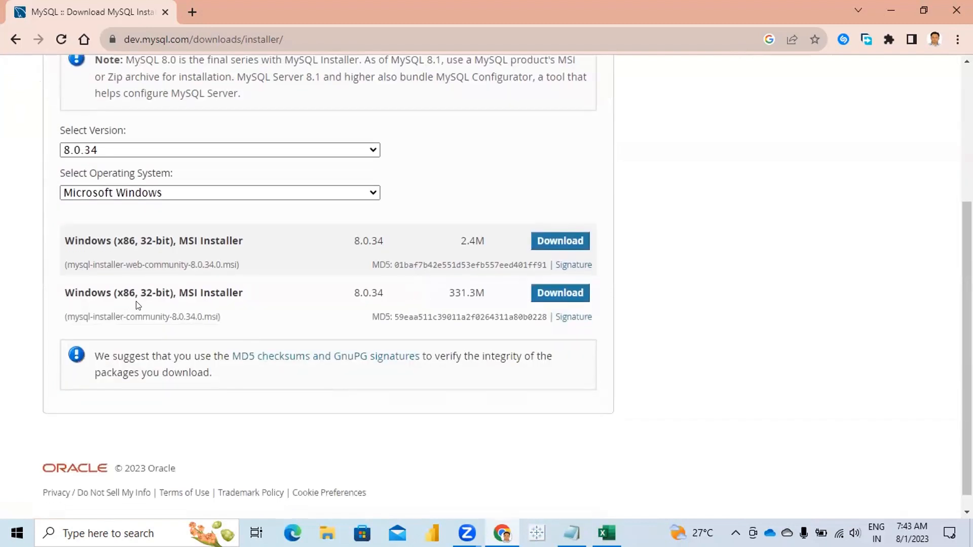
{"action": "left_click", "coordinate": [555, 295]}
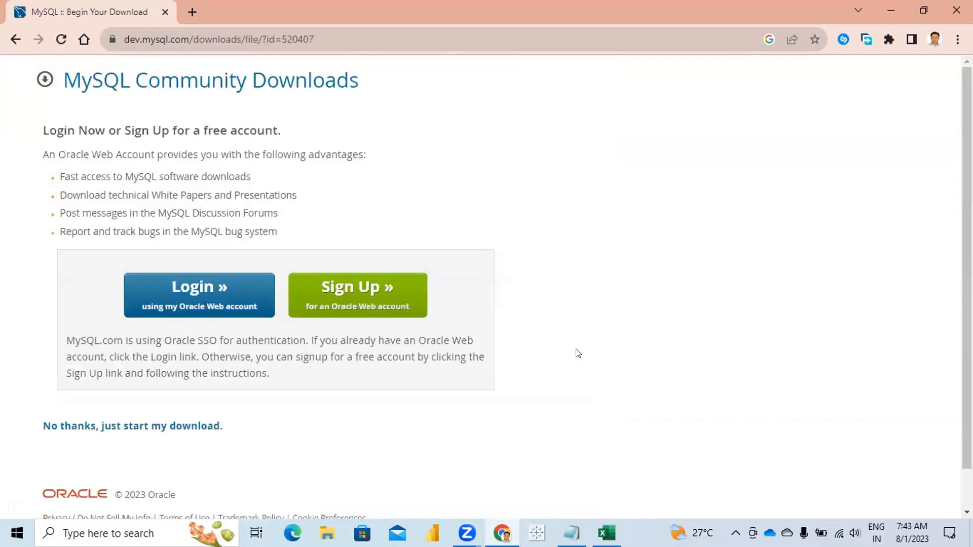
{"action": "scroll", "coordinate": [578, 353], "scroll_direction": "down", "scroll_amount": 1}
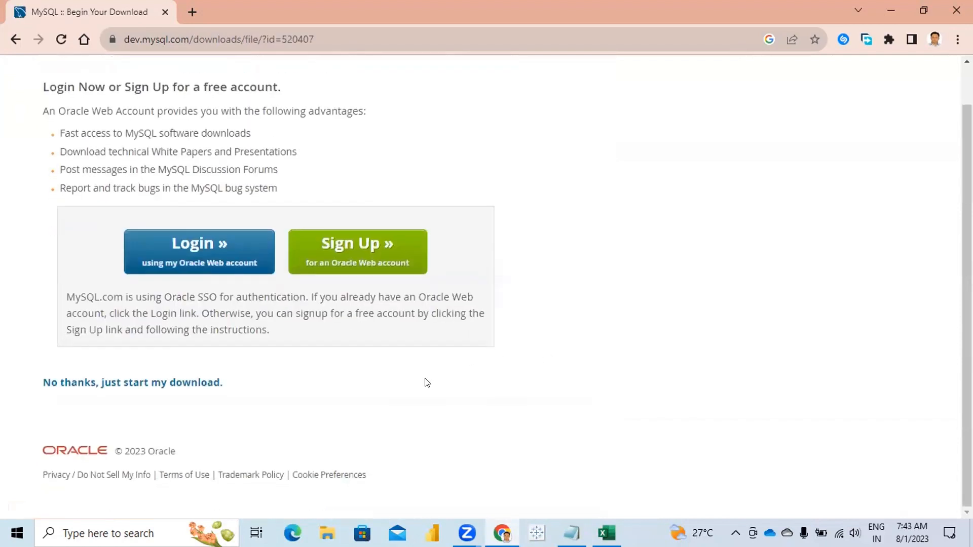
{"action": "scroll", "coordinate": [426, 383], "scroll_direction": "up", "scroll_amount": 1}
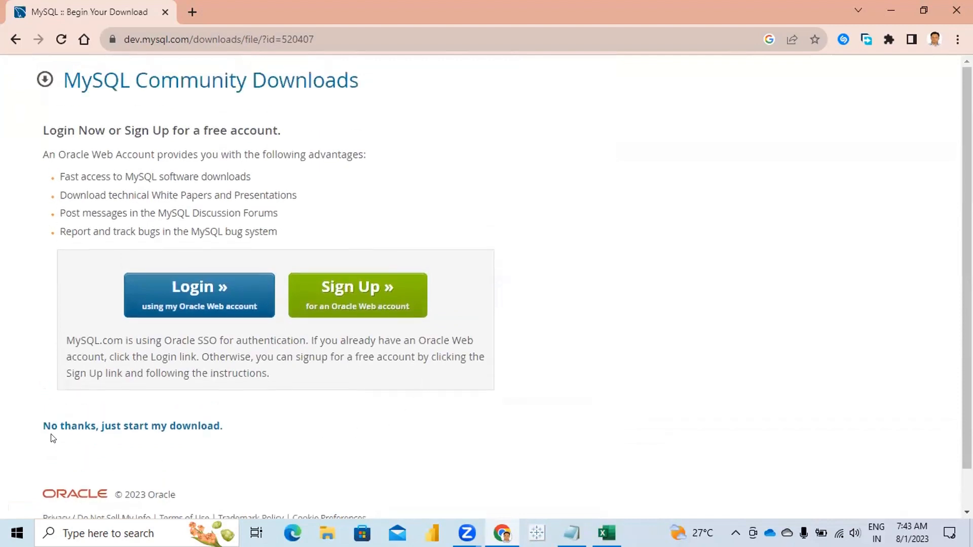
{"action": "left_click", "coordinate": [111, 431]}
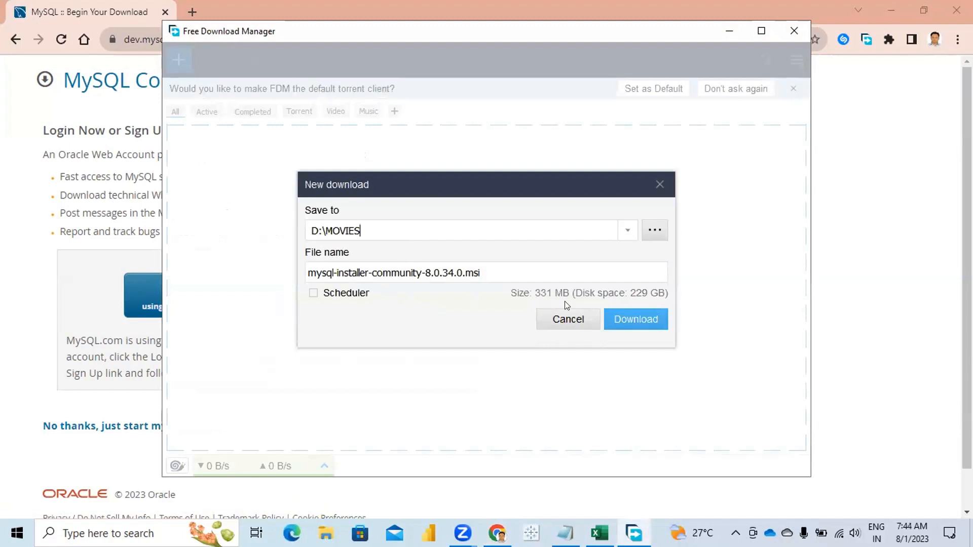
{"action": "left_click", "coordinate": [640, 320]}
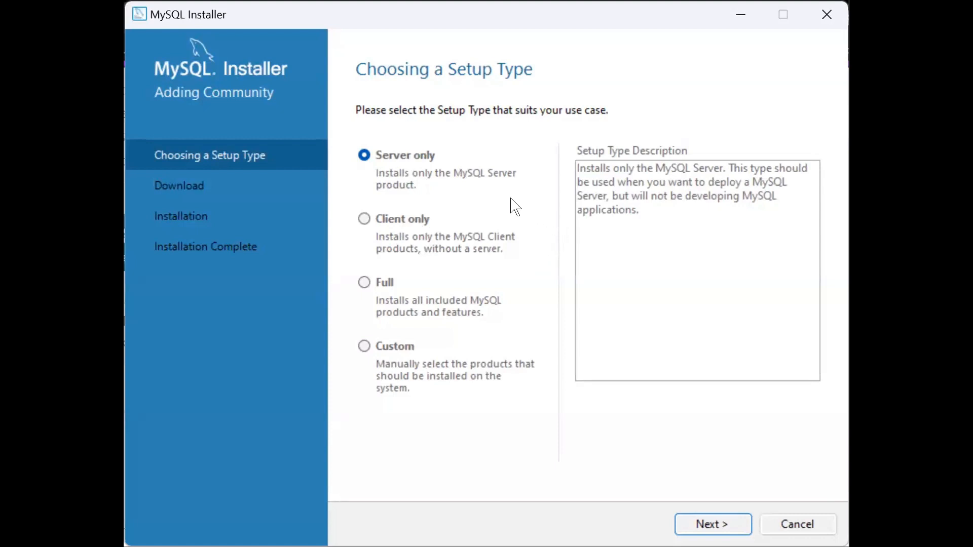
- In MySQL Installer, choose the Custom setup type and add MySQL Server 8.0.34 - X64 to the products to be installed
{"action": "left_click", "coordinate": [363, 346]}
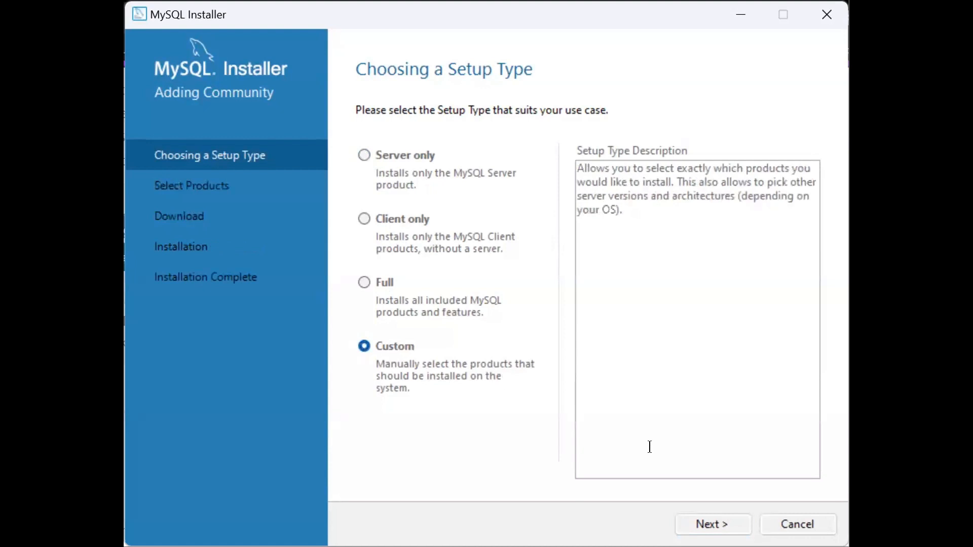
{"action": "left_click", "coordinate": [725, 527]}
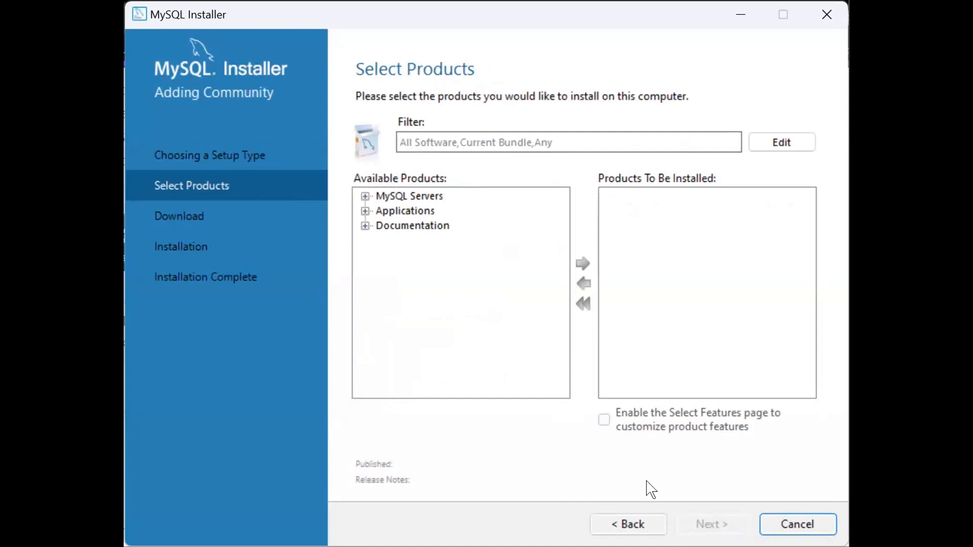
{"action": "left_click", "coordinate": [365, 197]}
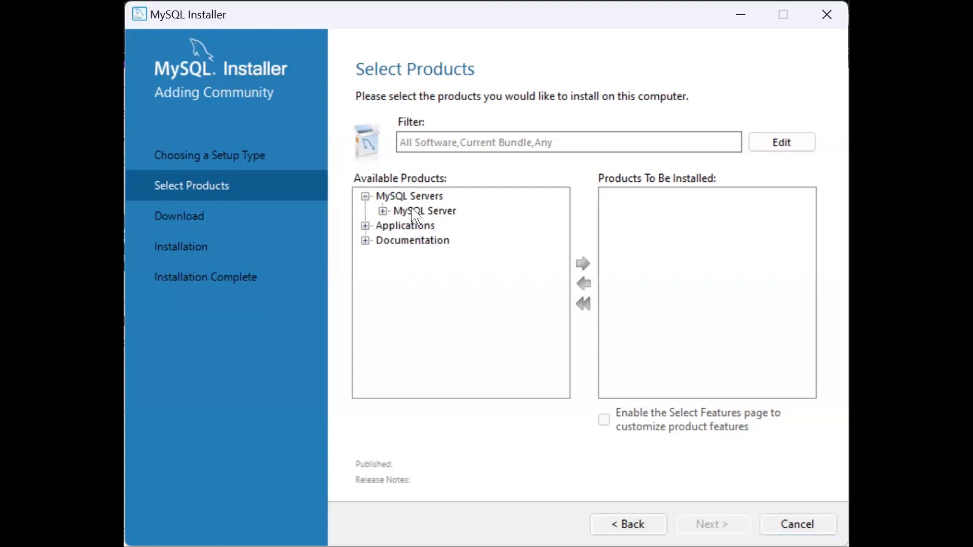
{"action": "left_click", "coordinate": [416, 212]}
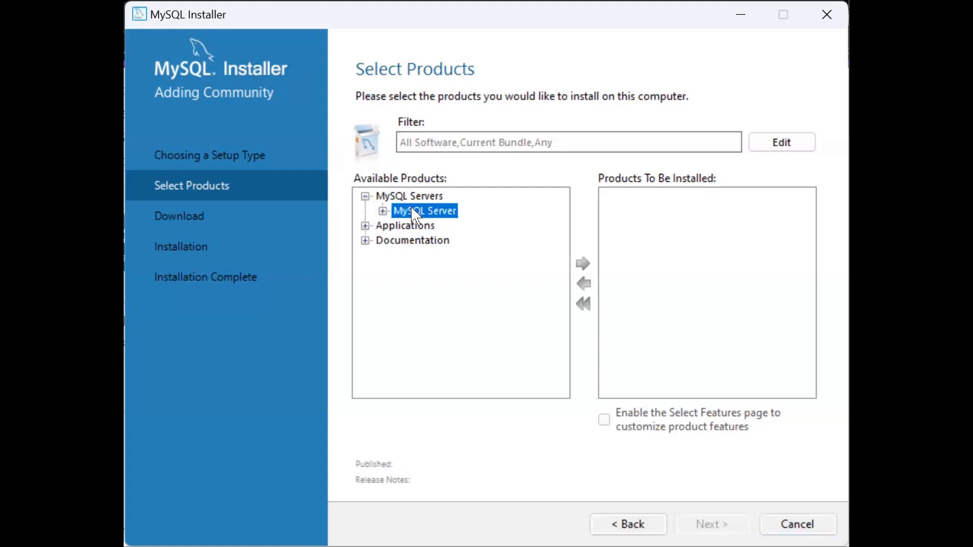
{"action": "left_click", "coordinate": [383, 211]}
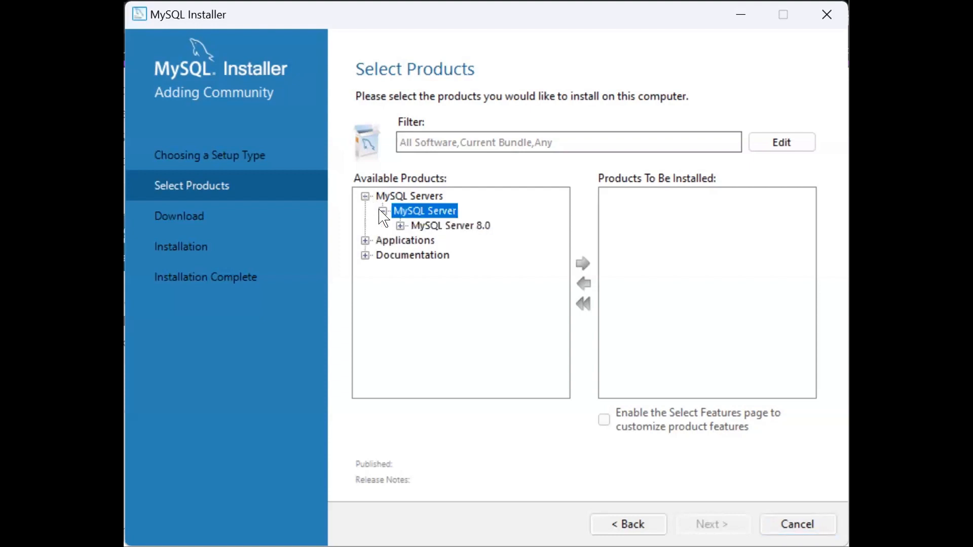
{"action": "left_click", "coordinate": [401, 226]}
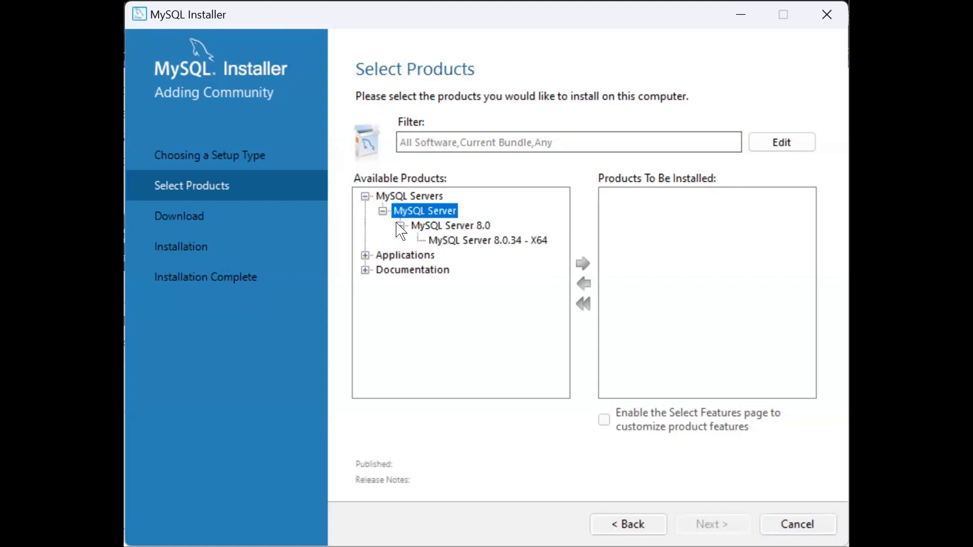
{"action": "left_click", "coordinate": [449, 239]}
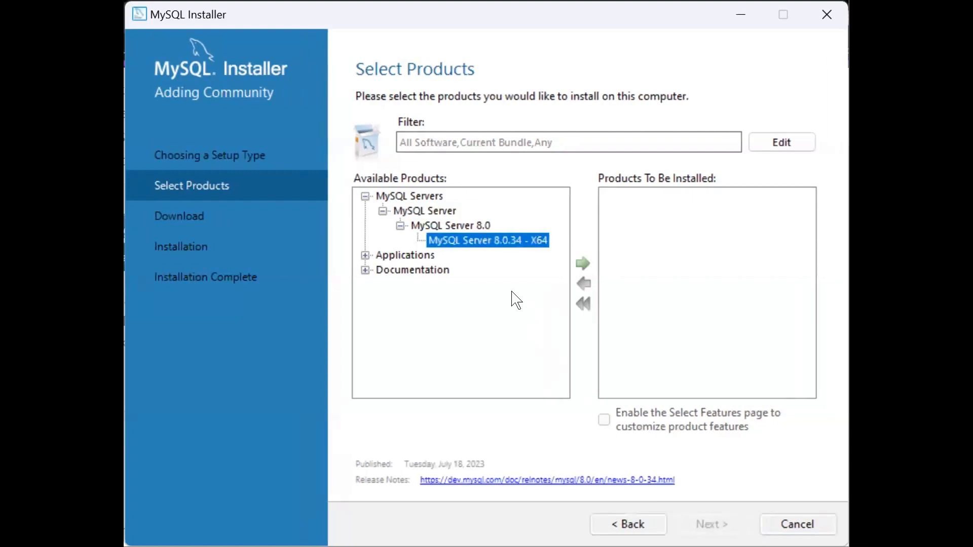
{"action": "left_click", "coordinate": [582, 264]}
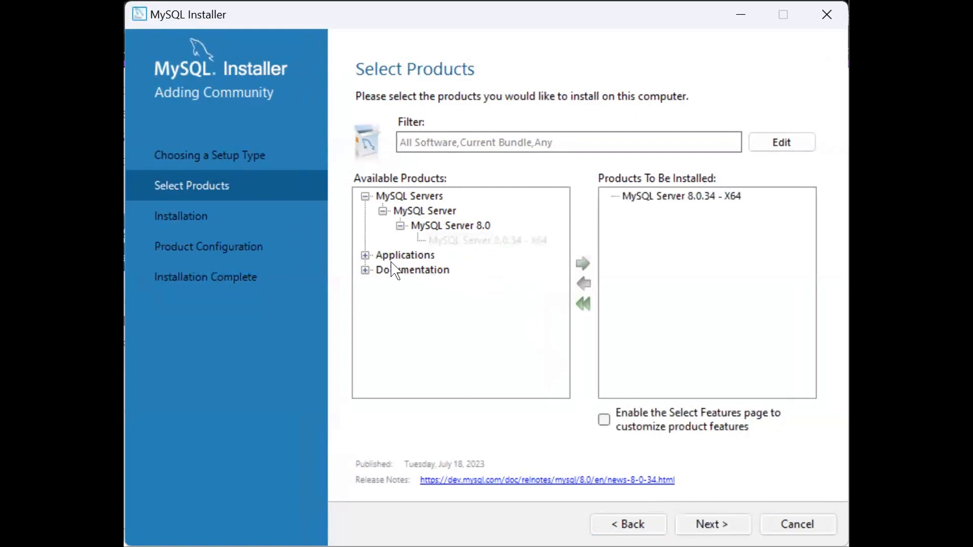
- Add MySQL Workbench 8.0.34 - X64 from the Applications group to the products to be installed
{"action": "left_click", "coordinate": [365, 255]}
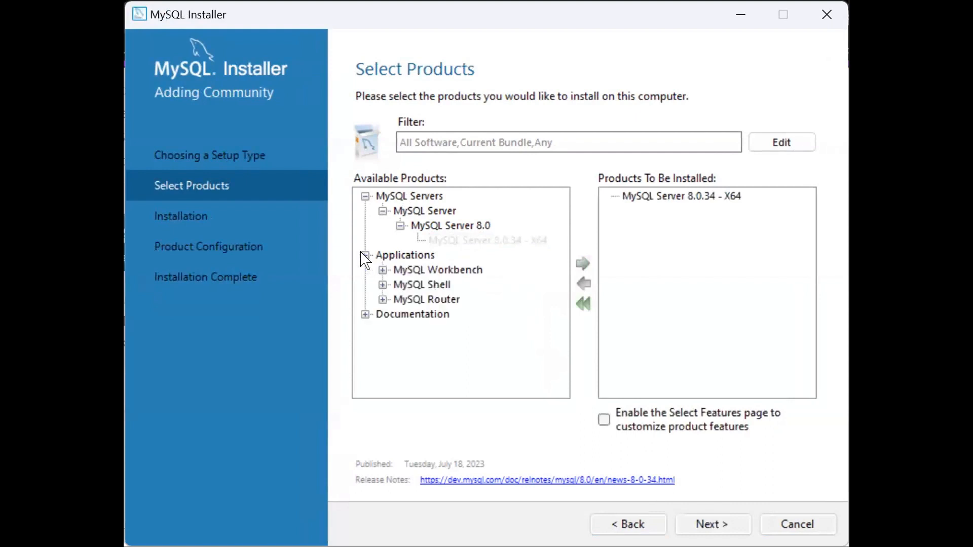
{"action": "left_click", "coordinate": [383, 270]}
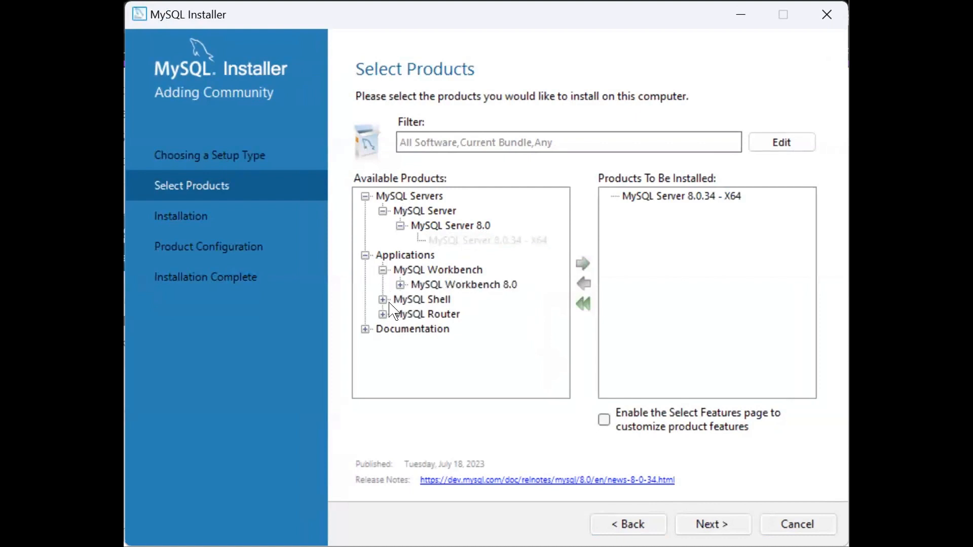
{"action": "left_click", "coordinate": [400, 285]}
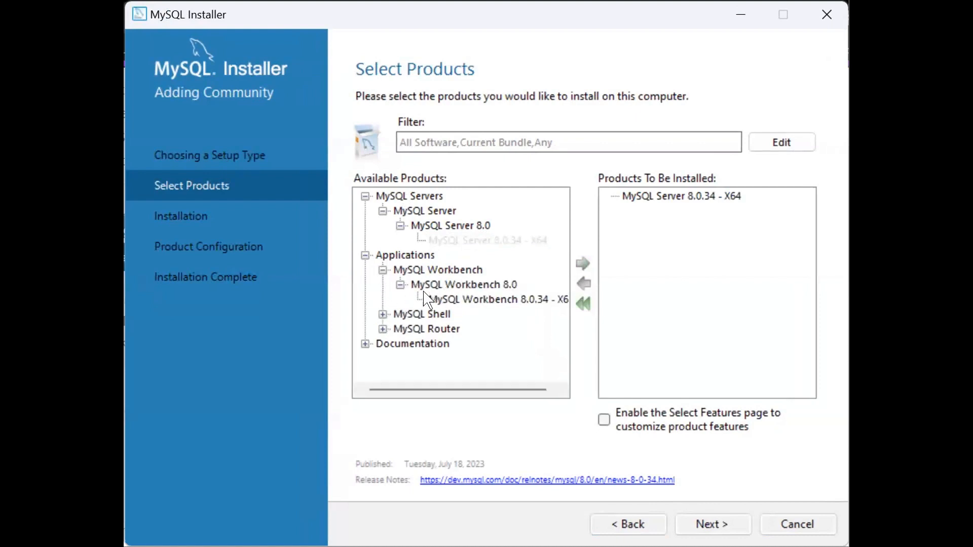
{"action": "left_click", "coordinate": [474, 300]}
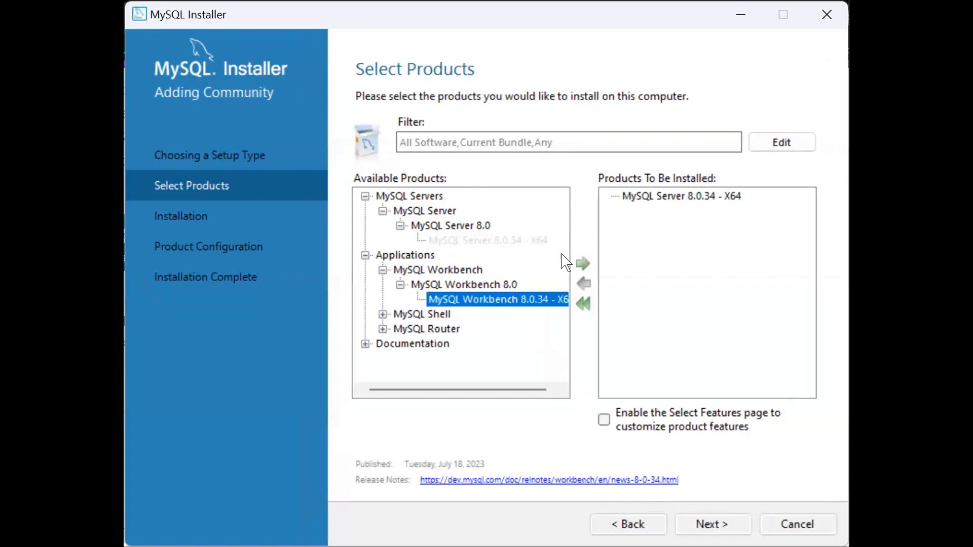
{"action": "left_click", "coordinate": [583, 264]}
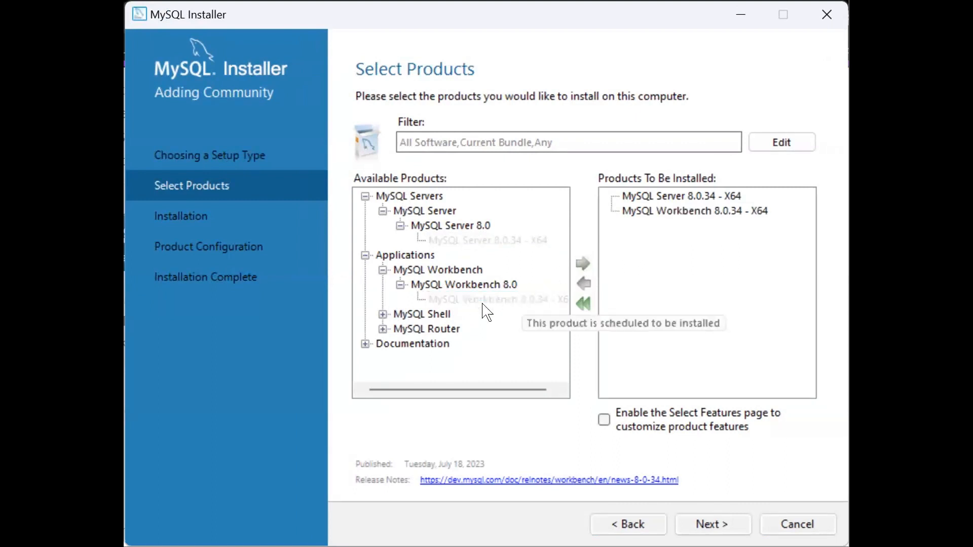
- Add MySQL Shell 8.0.34 - X64 to the products to be installed
{"action": "left_click", "coordinate": [382, 315]}
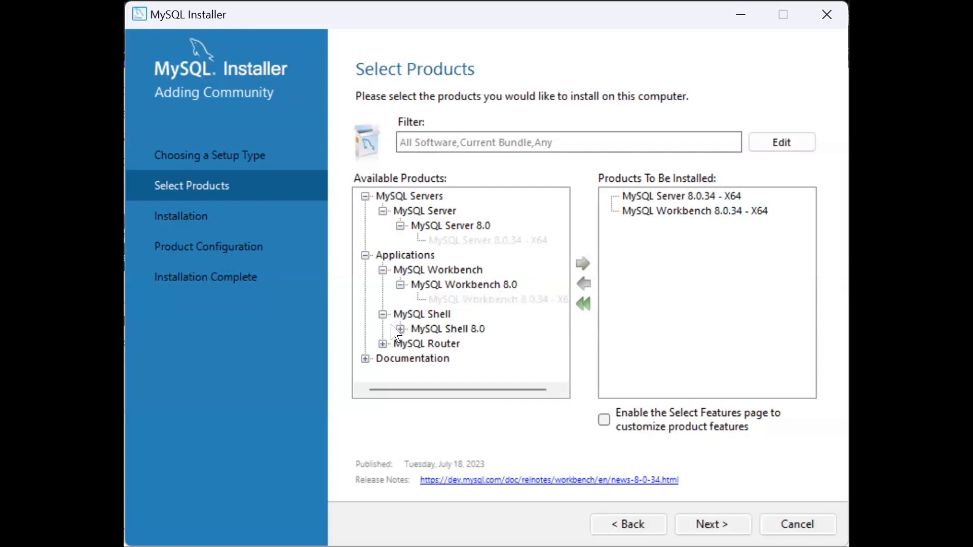
{"action": "left_click", "coordinate": [400, 329]}
{"action": "left_click", "coordinate": [462, 344]}
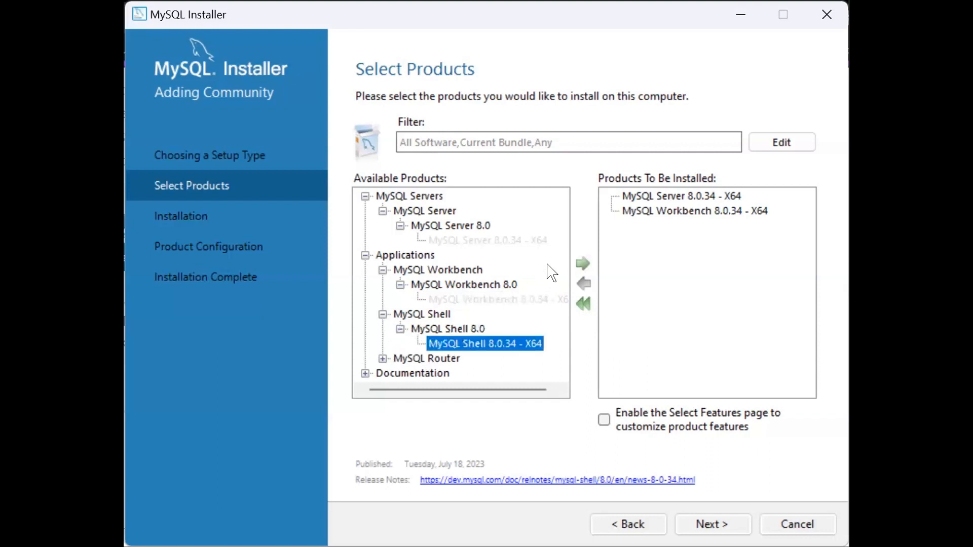
{"action": "left_click", "coordinate": [583, 264]}
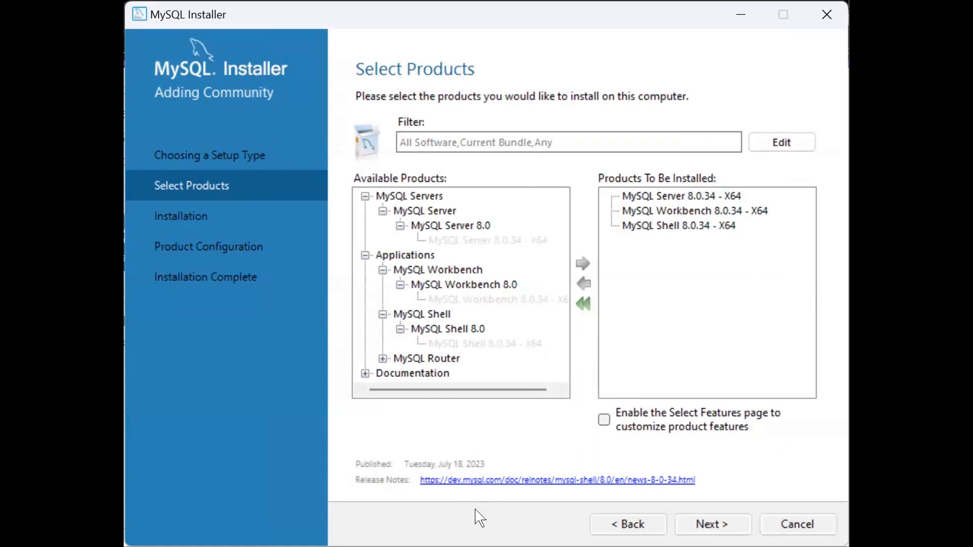
- Install the selected MySQL Server, Workbench and Shell packages and proceed to product configuration
{"action": "left_click", "coordinate": [698, 520]}
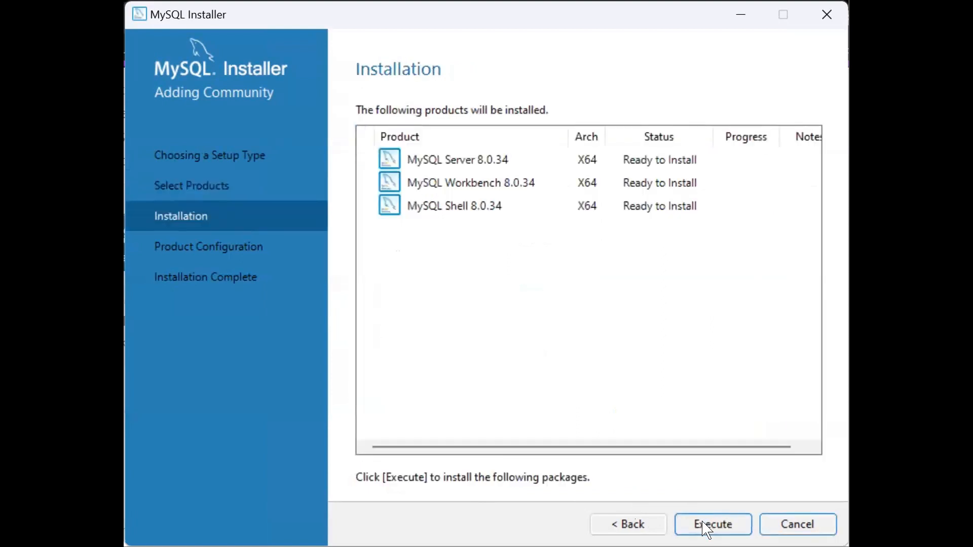
{"action": "left_click", "coordinate": [706, 527]}
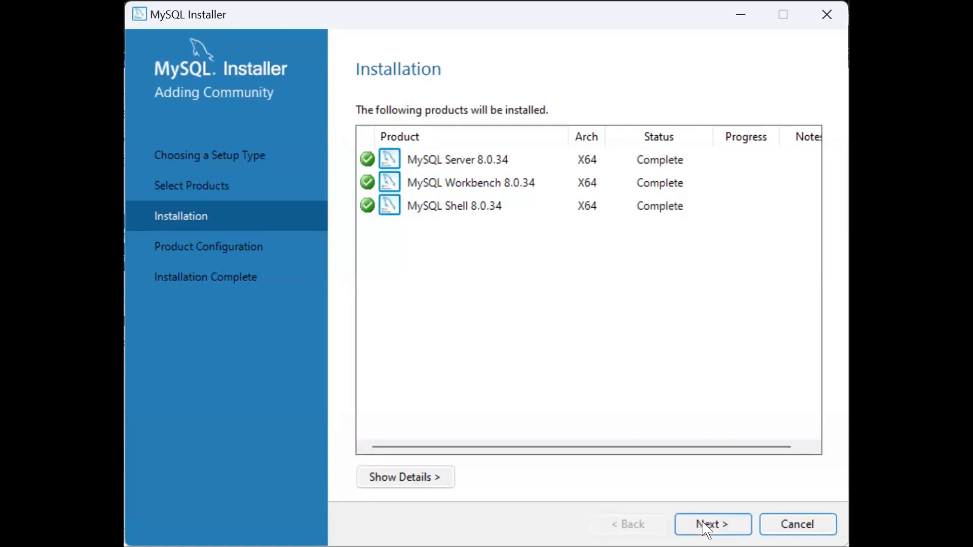
{"action": "left_click", "coordinate": [704, 526]}
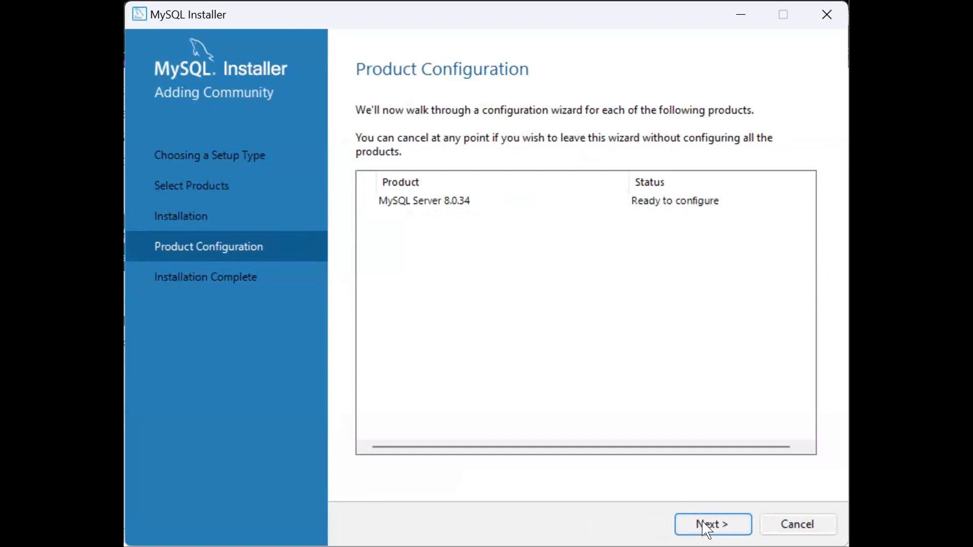
- Configure MySQL Server as a Development Computer with TCP/IP on port 3306, X Protocol port 33060 and strong password encryption
{"action": "left_click", "coordinate": [707, 527]}
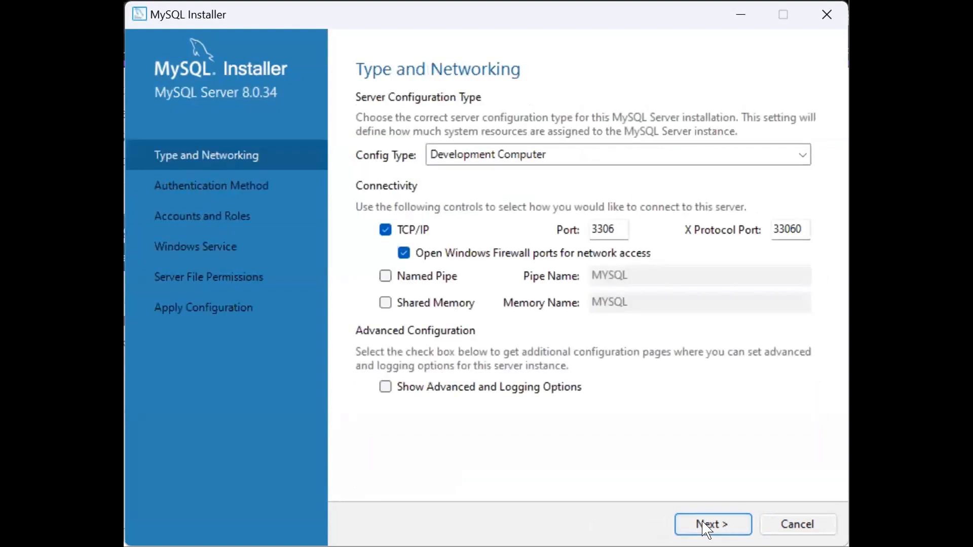
{"action": "left_click", "coordinate": [707, 527]}
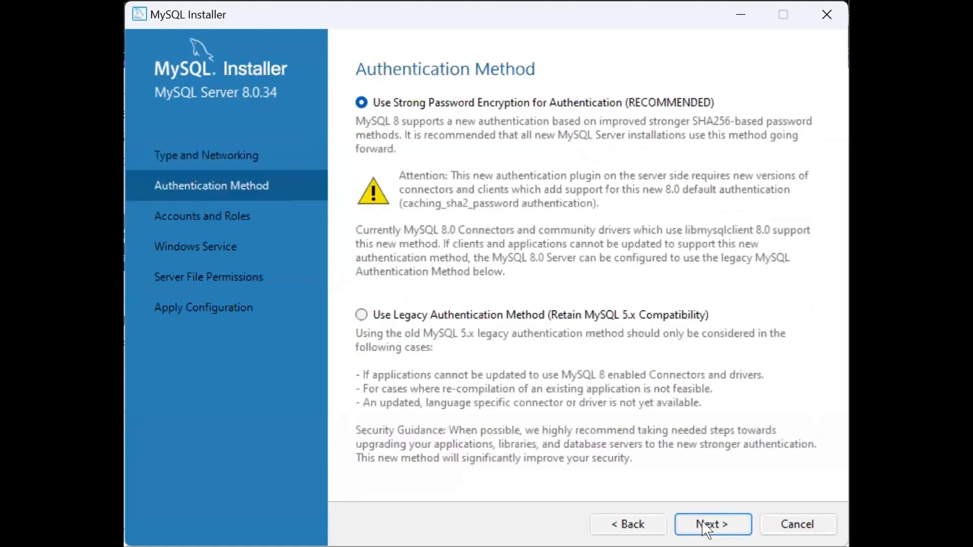
{"action": "left_click", "coordinate": [706, 527]}
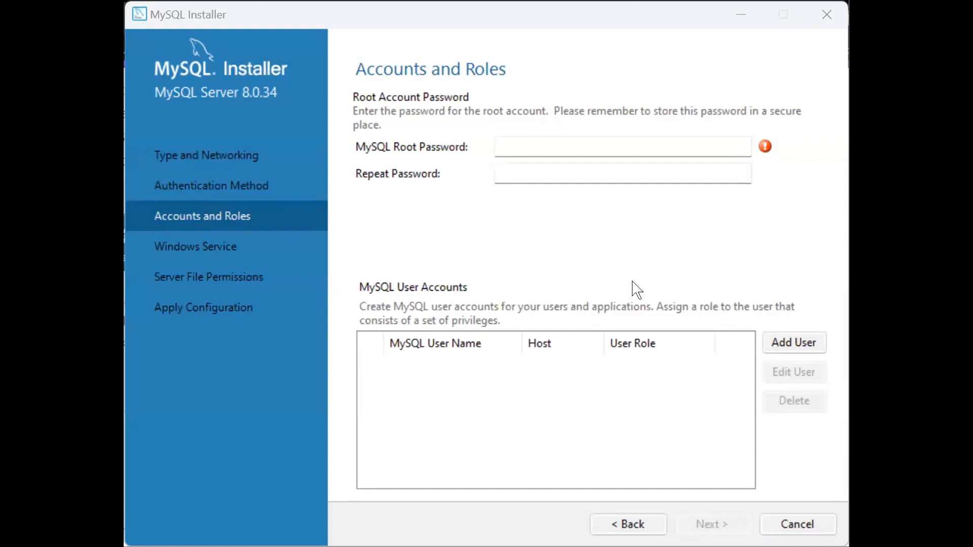
- Enter and repeat the MySQL root account password, and continue to the Windows service settings
{"action": "left_click", "coordinate": [525, 149]}
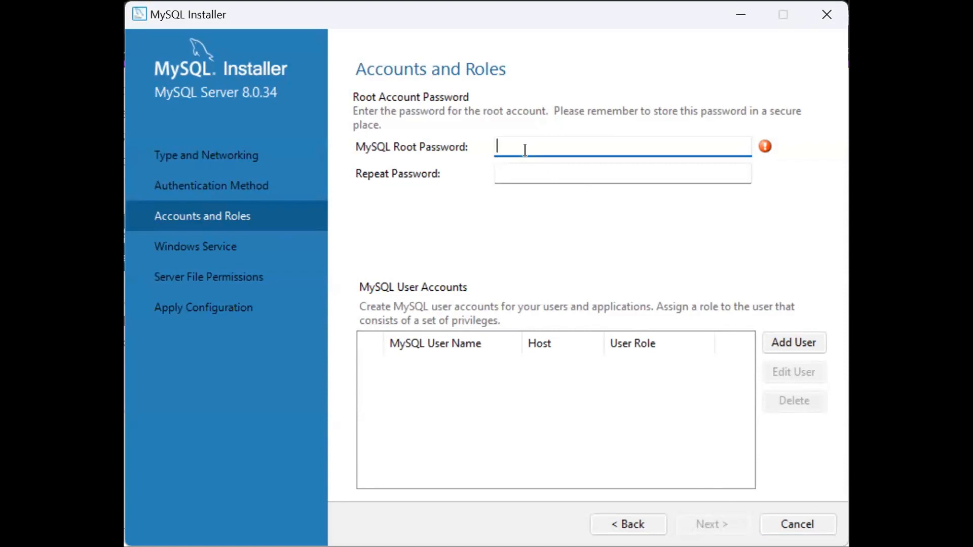
{"action": "type", "text": "•••••••"}
{"action": "key", "text": "BackSpace"}
{"action": "key", "text": "BackSpace"}
{"action": "key", "text": "BackSpace"}
{"action": "key", "text": "BackSpace"}
{"action": "key", "text": "BackSpace"}
{"action": "key", "text": "BackSpace"}
{"action": "key", "text": "BackSpace"}
{"action": "type", "text": "•••••••••"}
{"action": "right_click", "coordinate": [539, 171]}
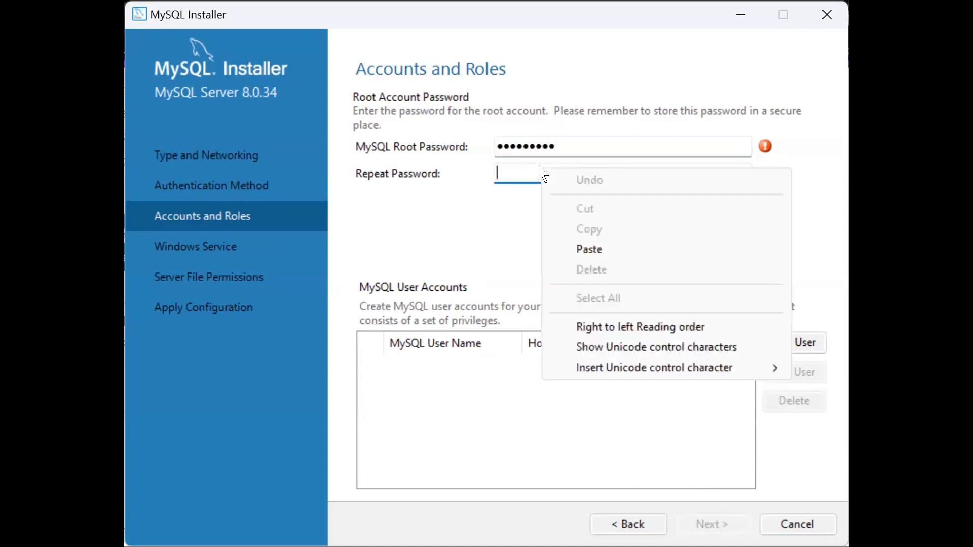
{"action": "left_click", "coordinate": [521, 171]}
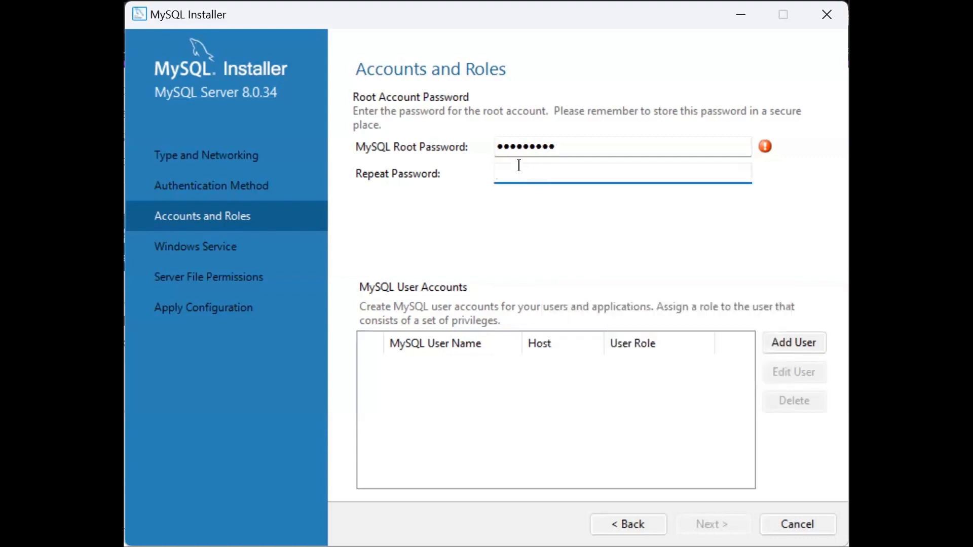
{"action": "type", "text": "•••••••••"}
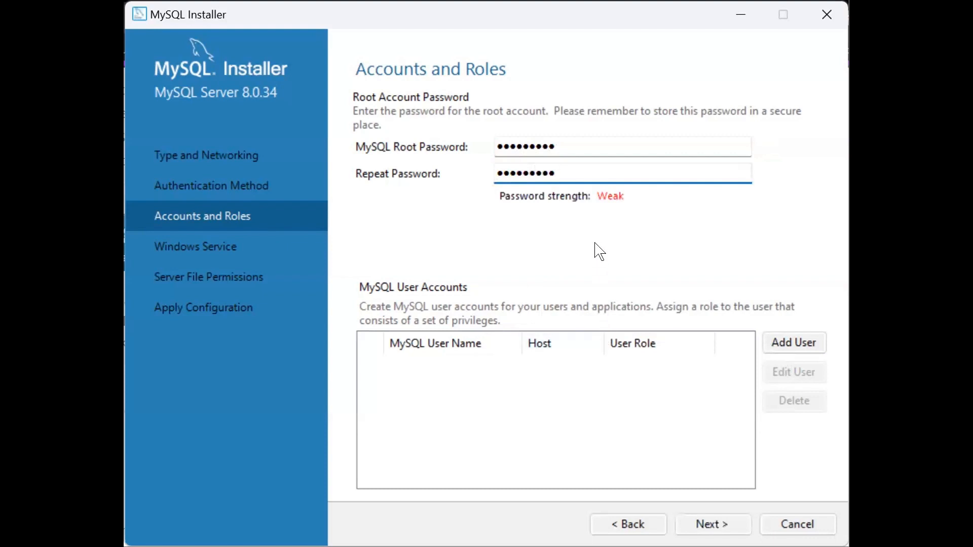
{"action": "left_click", "coordinate": [711, 525]}
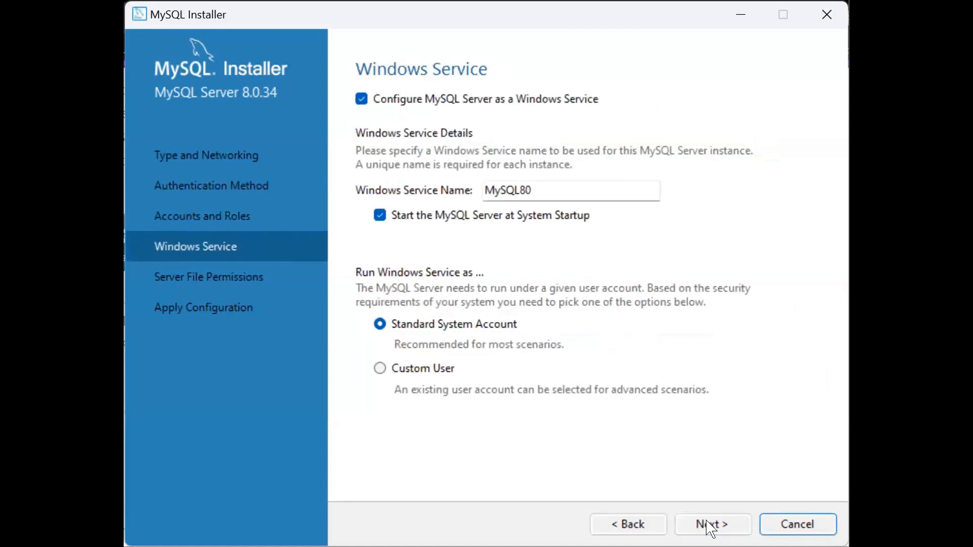
- Apply the server configuration with service MySQL80 starting at system startup under the Standard System Account and full-access file permissions
{"action": "left_click", "coordinate": [711, 525]}
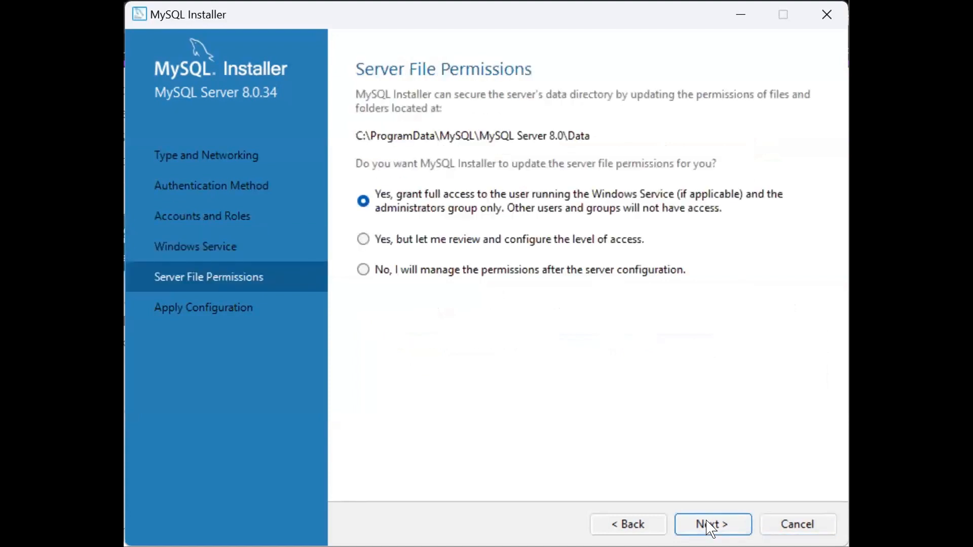
{"action": "left_click", "coordinate": [711, 526]}
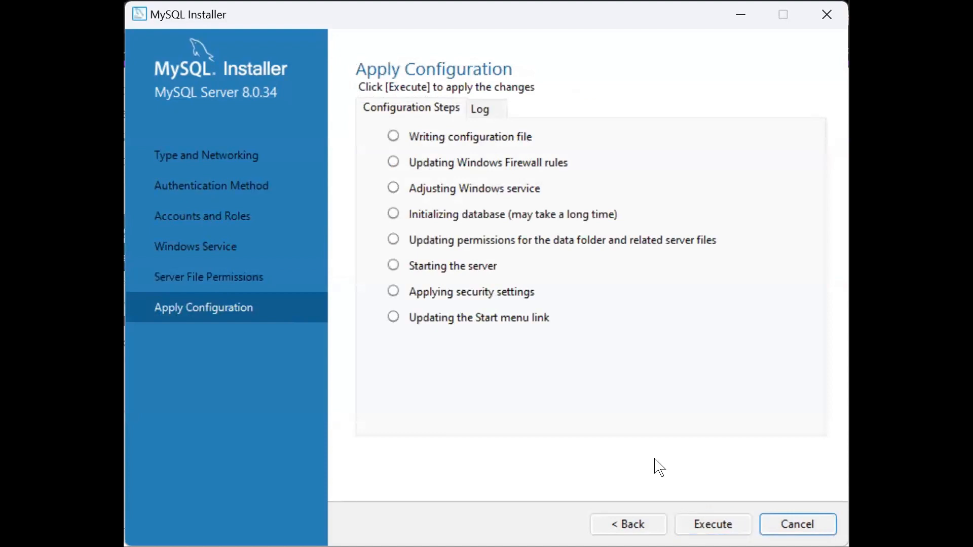
{"action": "left_click", "coordinate": [711, 525]}
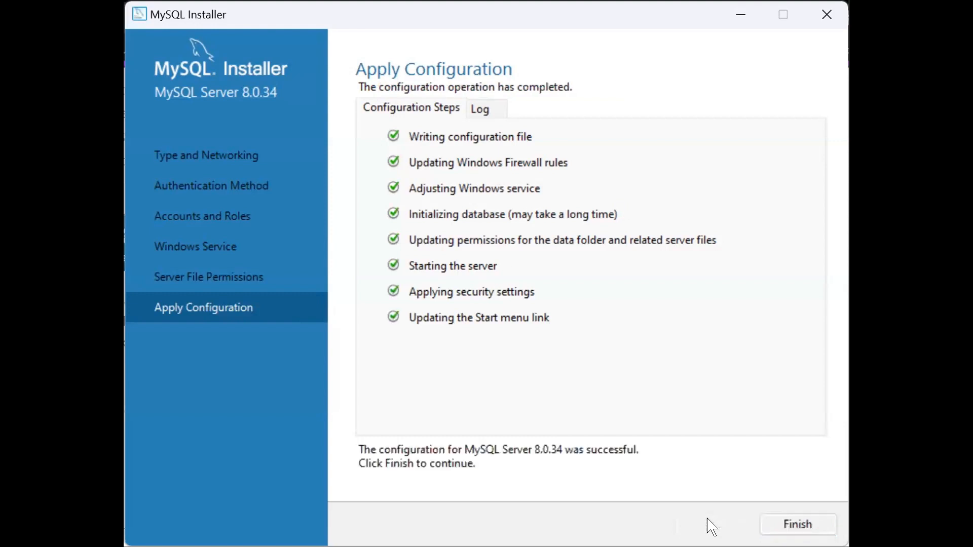
- Finish the server configuration and complete the installation with MySQL Workbench and MySQL Shell set to start after setup
{"action": "left_click", "coordinate": [798, 525]}
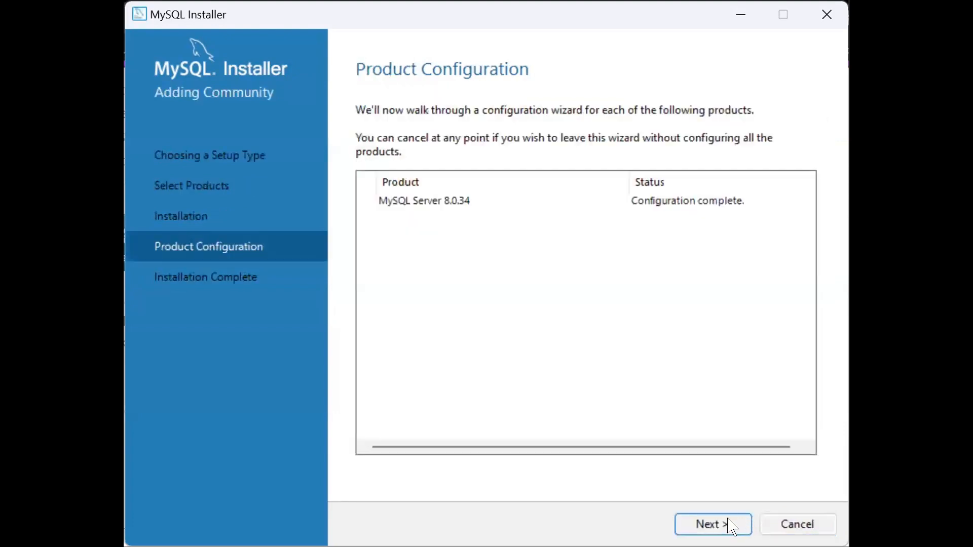
{"action": "left_click", "coordinate": [713, 524]}
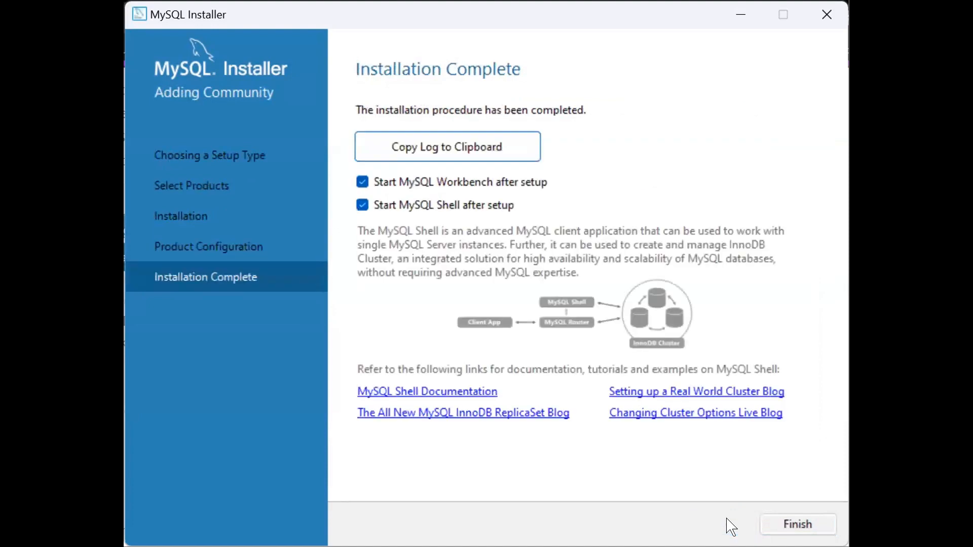
{"action": "left_click", "coordinate": [793, 522]}
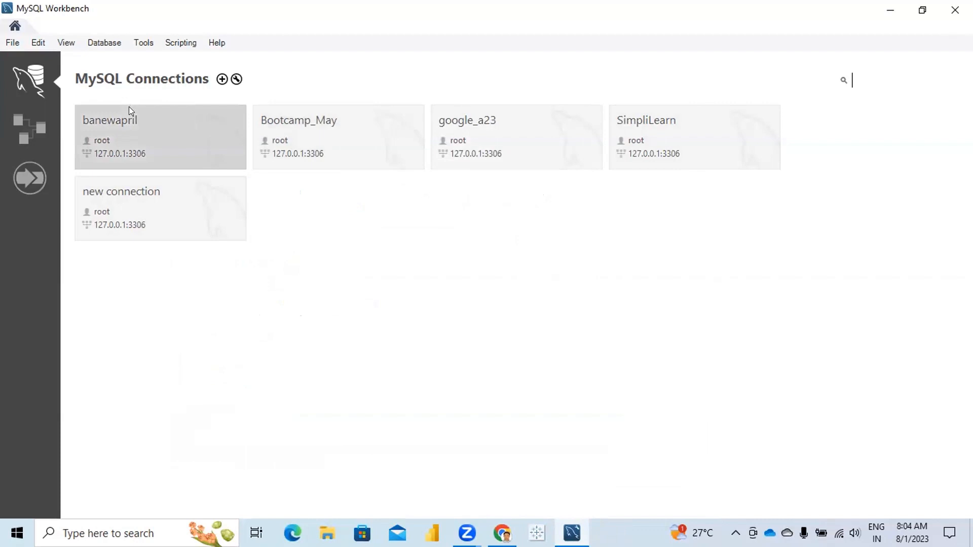
- Open the banewapril connection in MySQL Workbench and view its schemas and administration options
{"action": "double_click", "coordinate": [159, 138]}
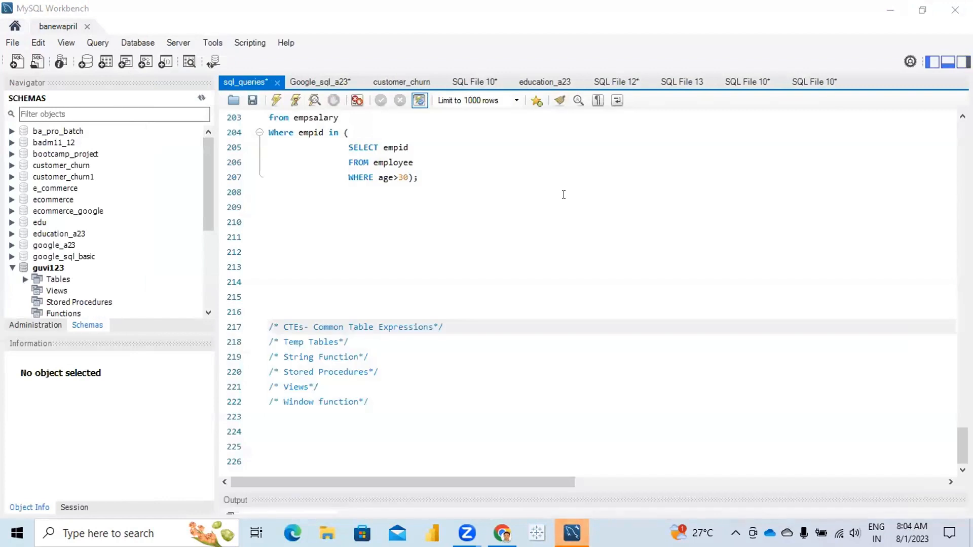
{"action": "left_click", "coordinate": [12, 268]}
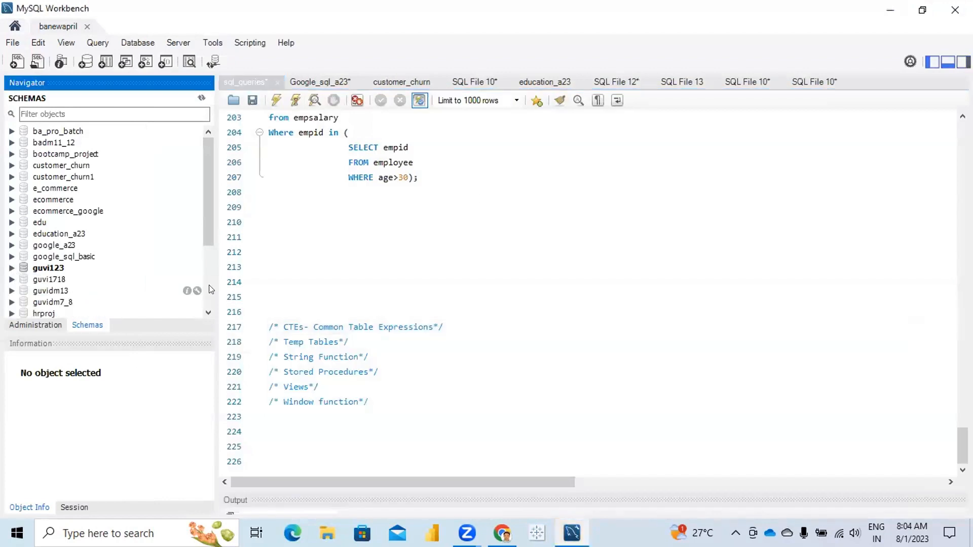
{"action": "left_click", "coordinate": [25, 325]}
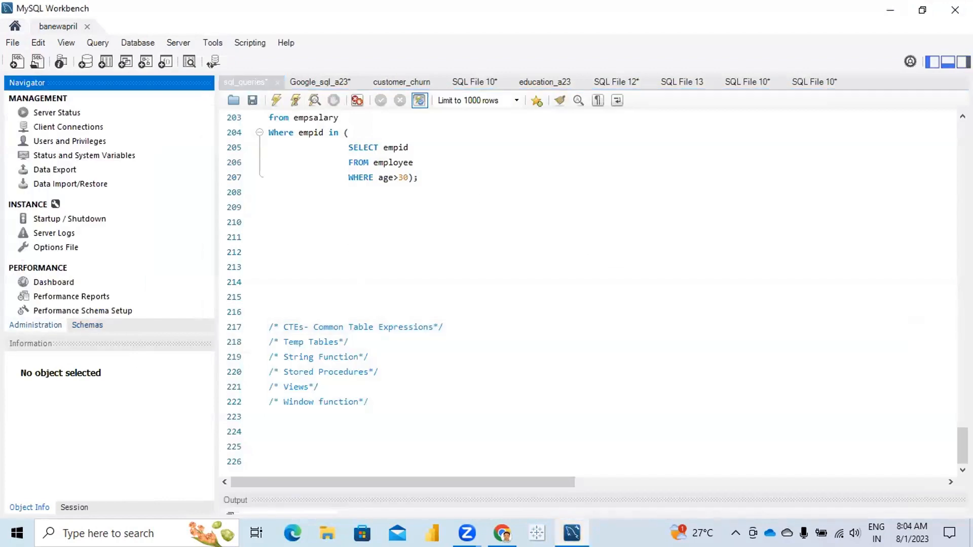
{"action": "left_click", "coordinate": [963, 62]}
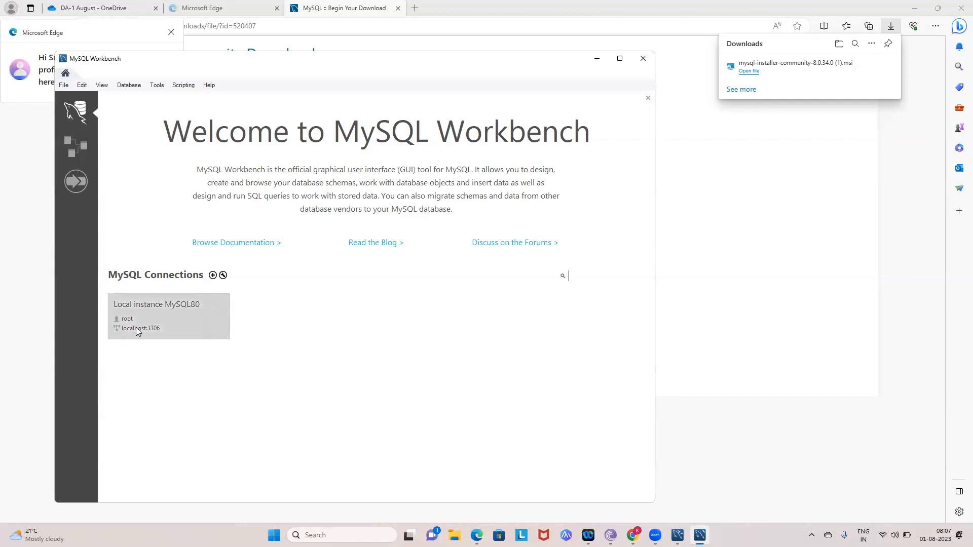
- Connect to the Local instance MySQL80 on localhost:3306 by entering the root account password
{"action": "left_click", "coordinate": [158, 306]}
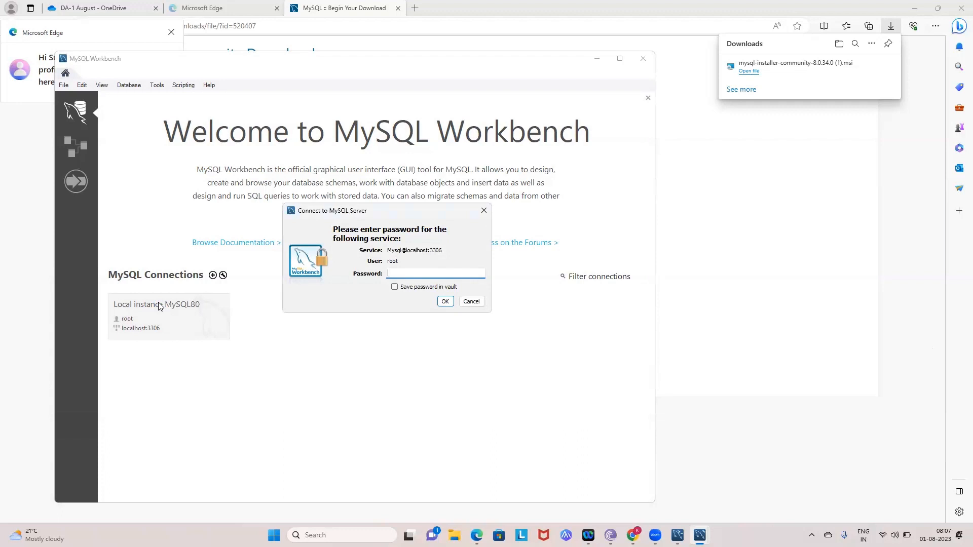
{"action": "type", "text": "***"}
{"action": "left_click", "coordinate": [446, 303]}
{"action": "left_click", "coordinate": [445, 302]}
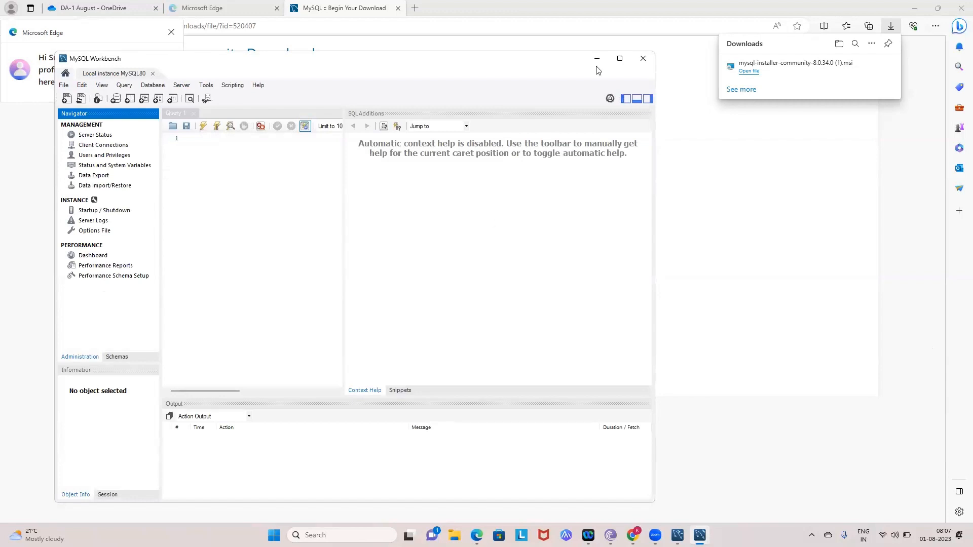
- Maximize the Workbench window and display the schemas of the local instance
{"action": "left_click", "coordinate": [621, 61]}
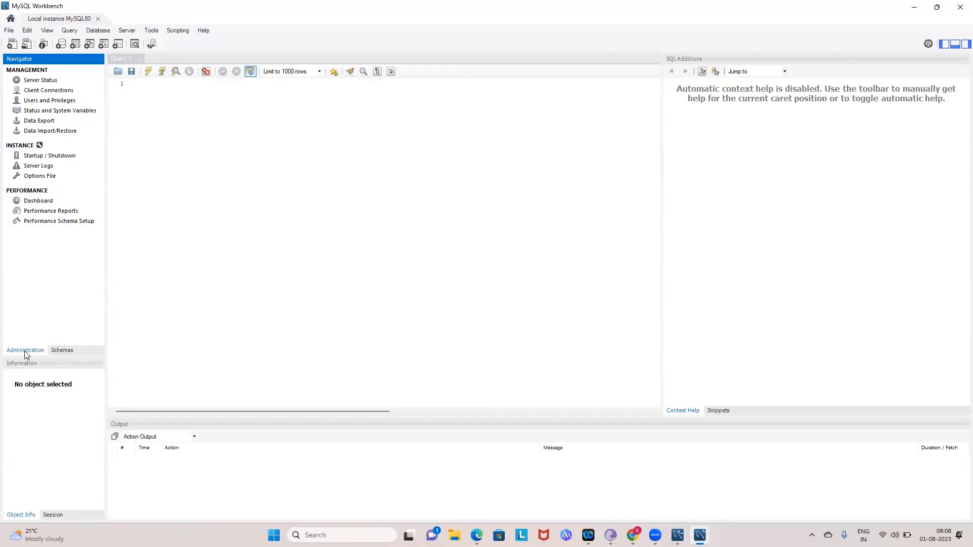
{"action": "left_click", "coordinate": [63, 351]}
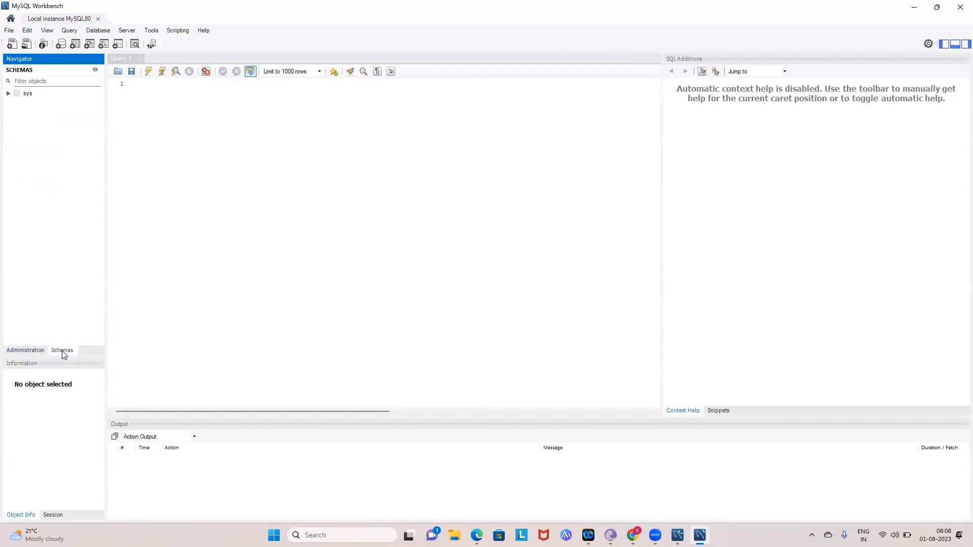